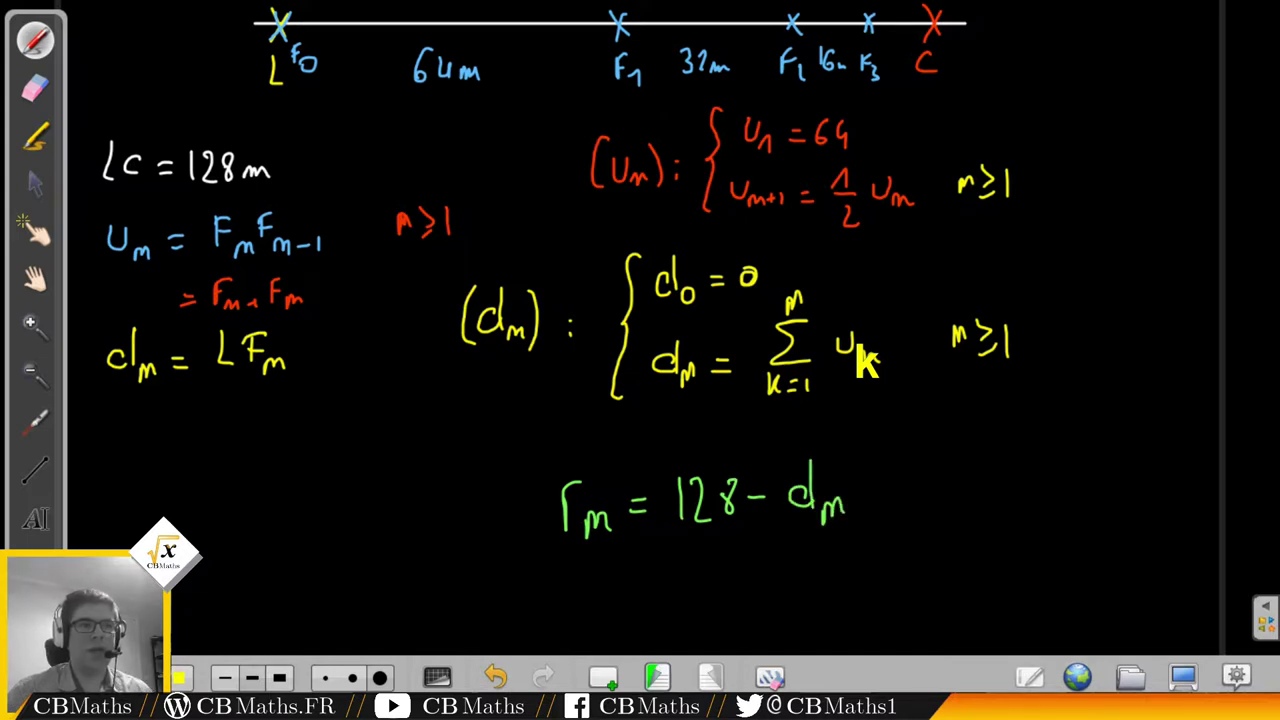
Step: Handwrite the condition n ≥ 1 in green beside the formula rₙ = 128 − dₙ
left_click_drag(985, 456, 985, 481)
left_click_drag(985, 492, 1002, 480)
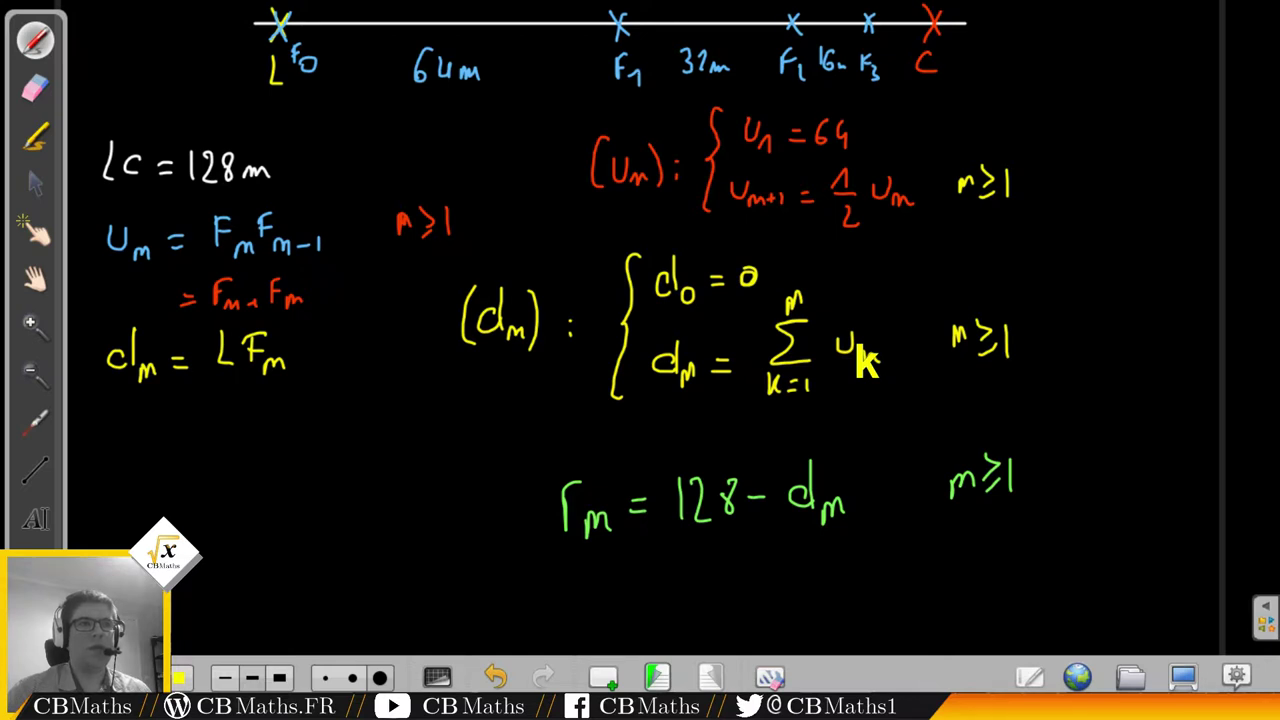
Step: Switch to LibreOffice Calc and enter the column header "r" in cell I4
key("alt+Tab")
left_click(694, 226)
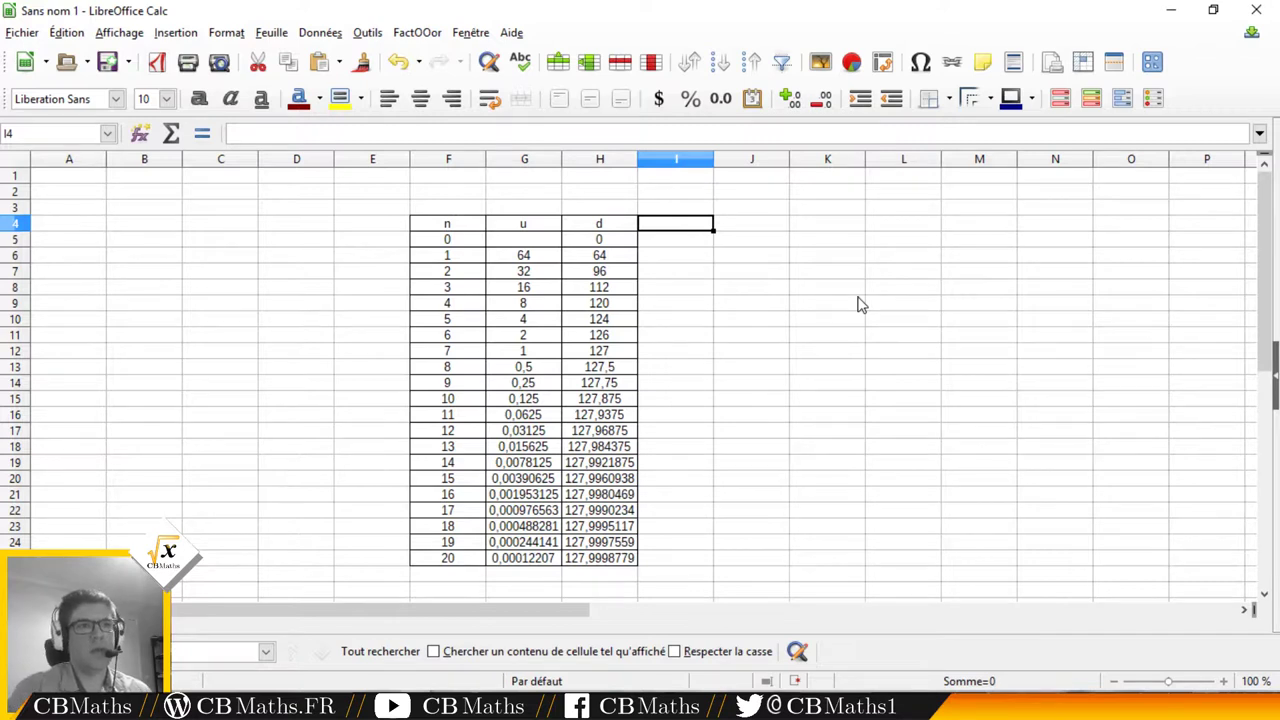
type("r")
key("Return")
key("BackSpace")
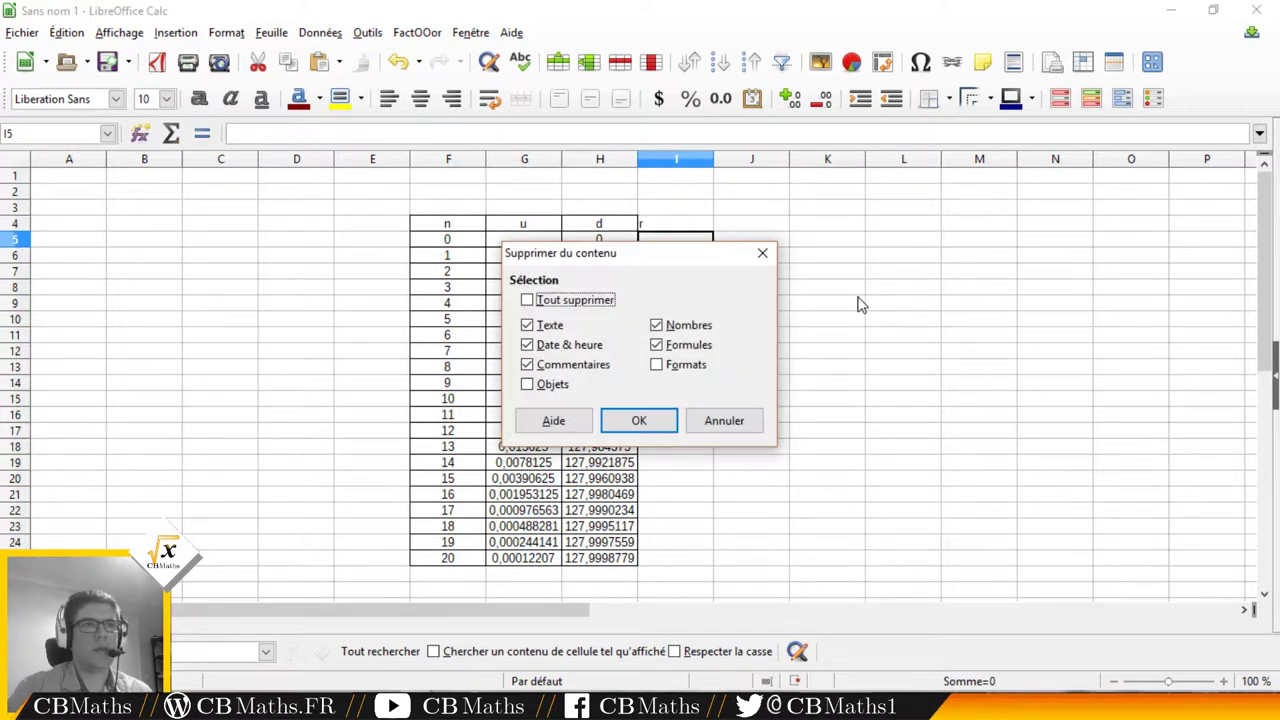
key("Escape")
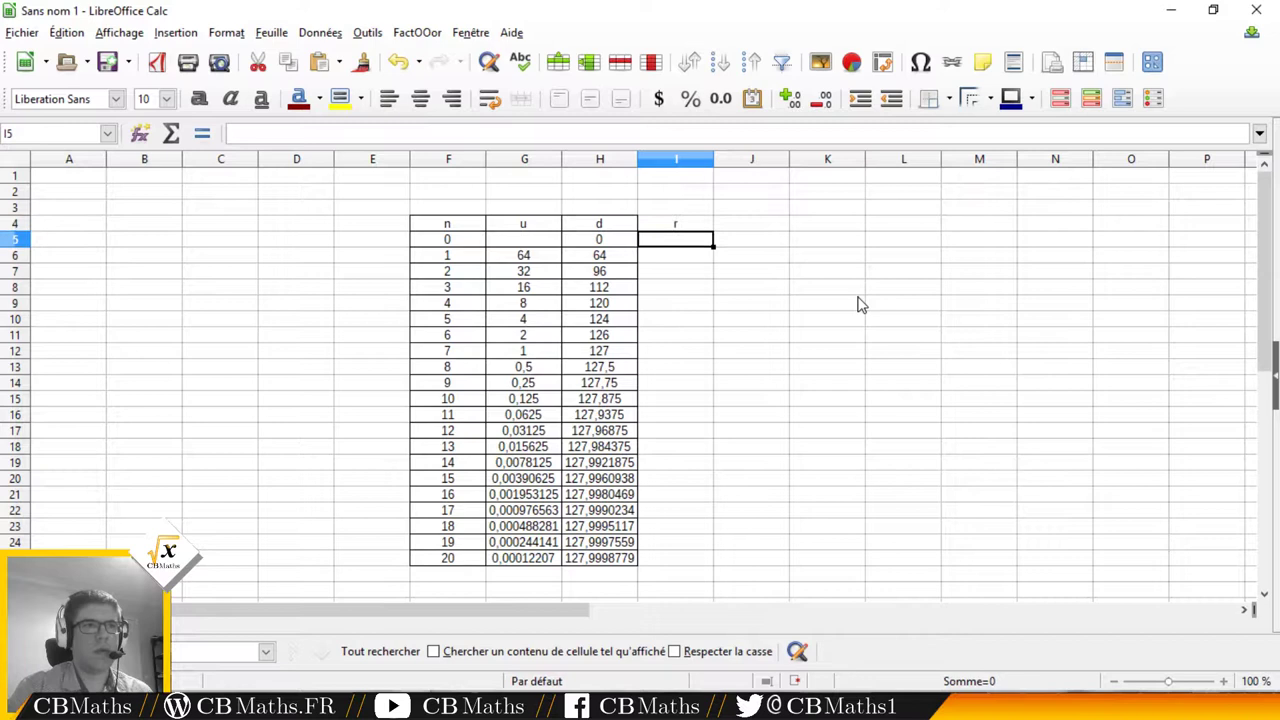
Step: Enter the formula =128-H5 in cell I5
type("=")
key("Left")
key("BackSpace")
key("BackSpace")
type("128-")
key("Left")
key("Return")
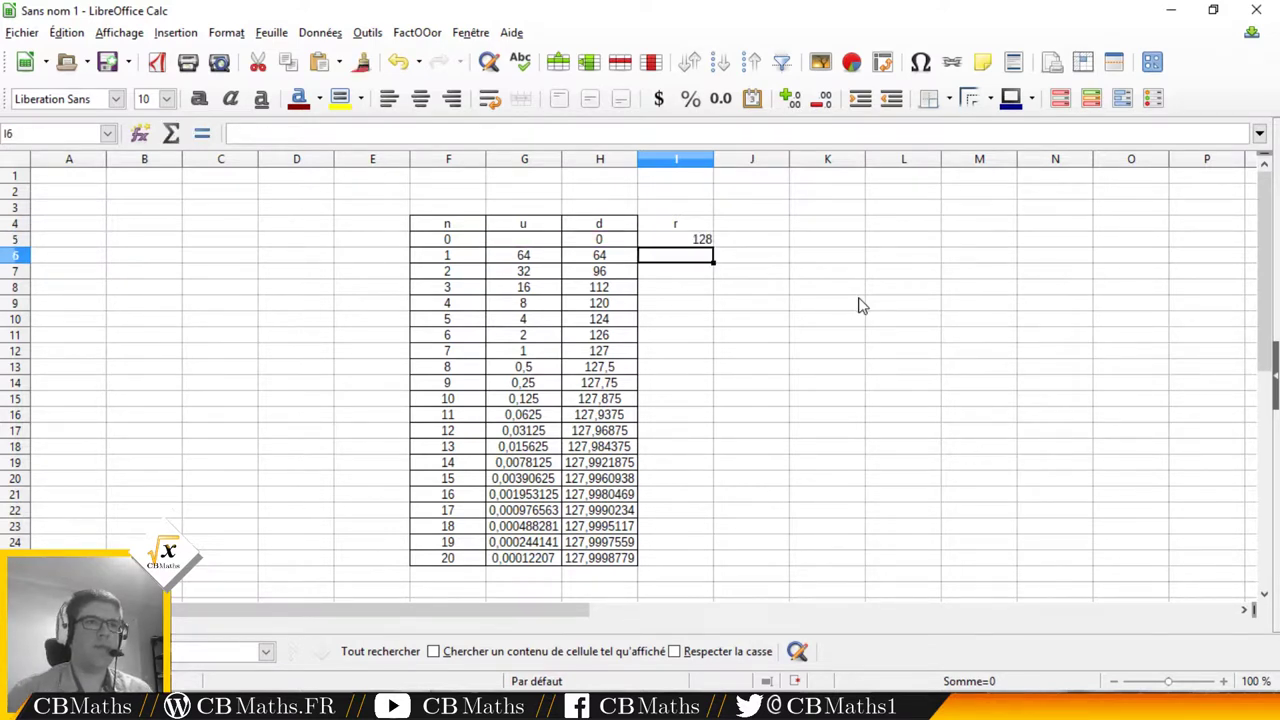
Step: Centre the contents of I4:I25 and fill the I5 formula down to I25
key("Up")
left_click_drag(688, 228, 669, 563)
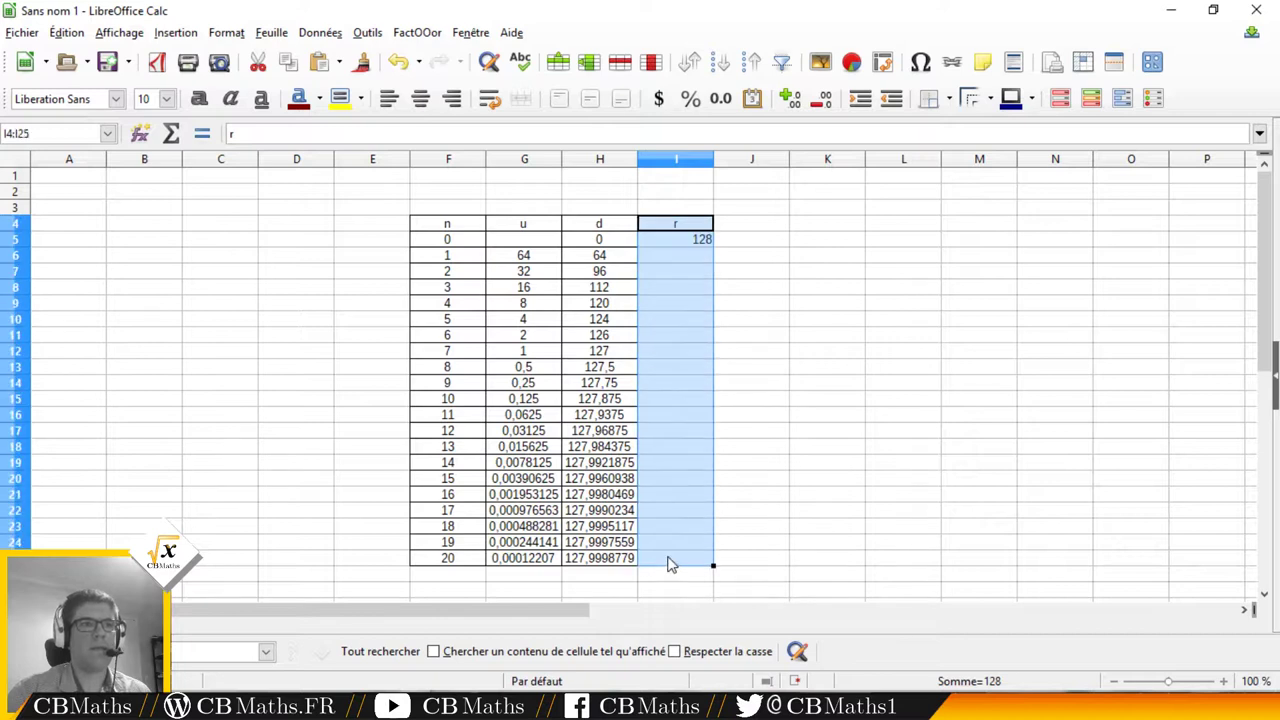
left_click(704, 242)
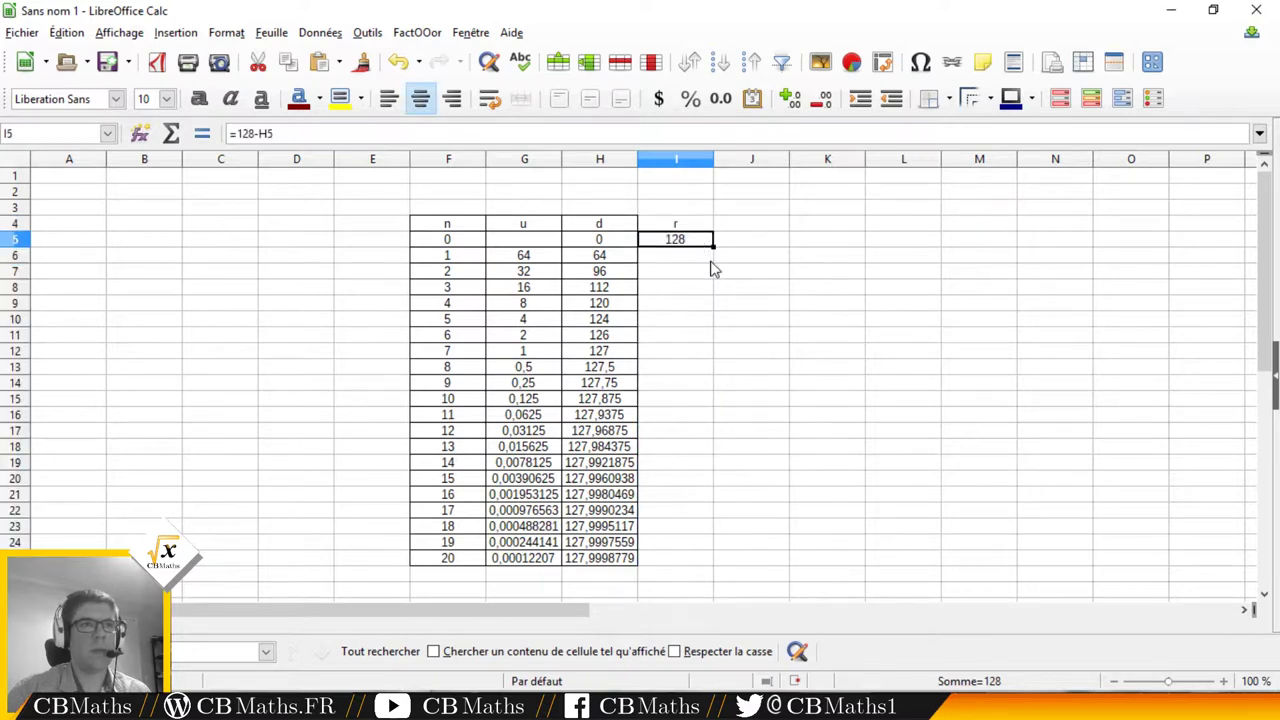
left_click_drag(713, 245, 675, 224)
Step: Apply full outer and inner borders to I4:I25 and enter the label "K=4" in cell I2
left_click(697, 563)
left_click(948, 98)
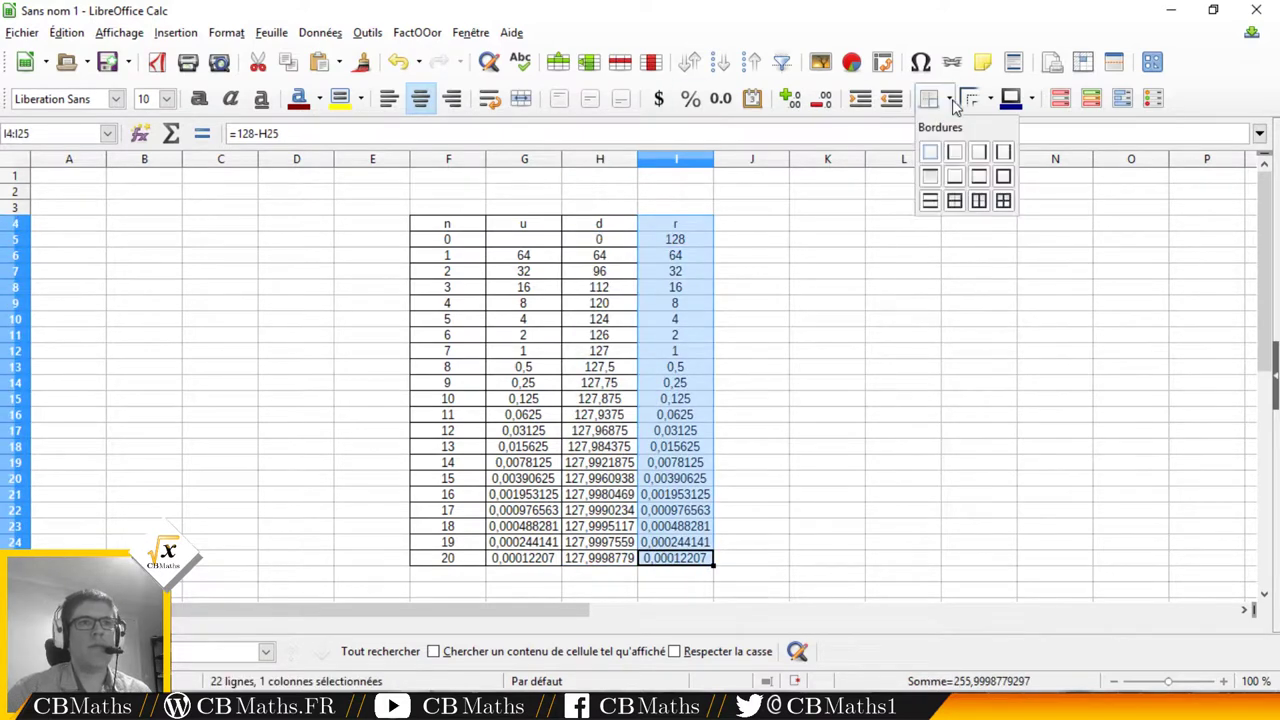
left_click(996, 198)
left_click(827, 287)
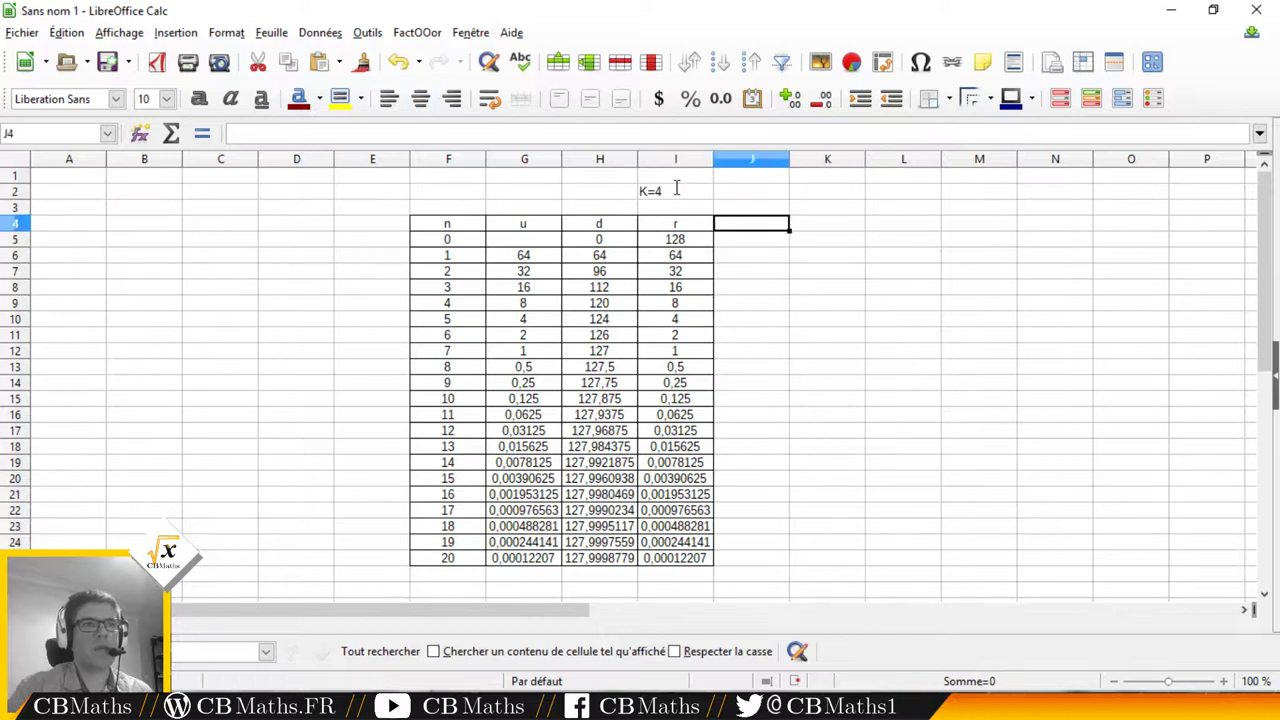
Step: Enter the test formula =I5<1/4 in cell J5 and centre it
key("Down")
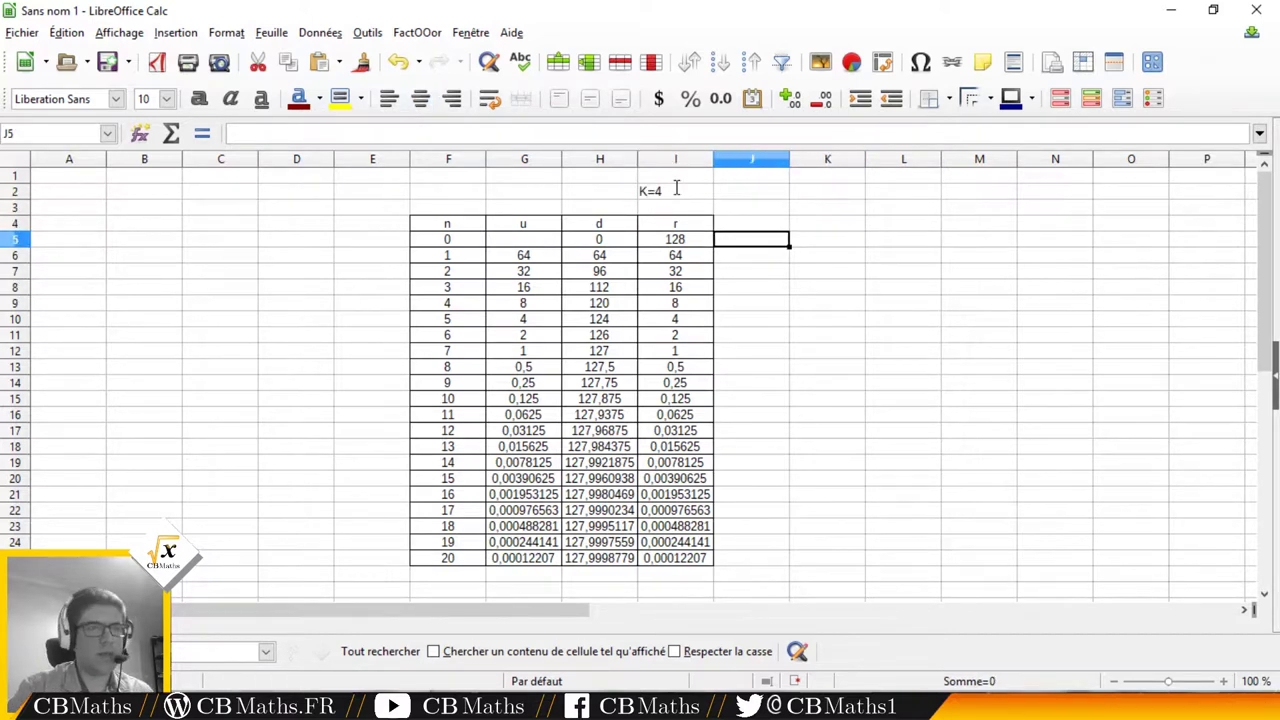
type("=")
key("Left")
type("<")
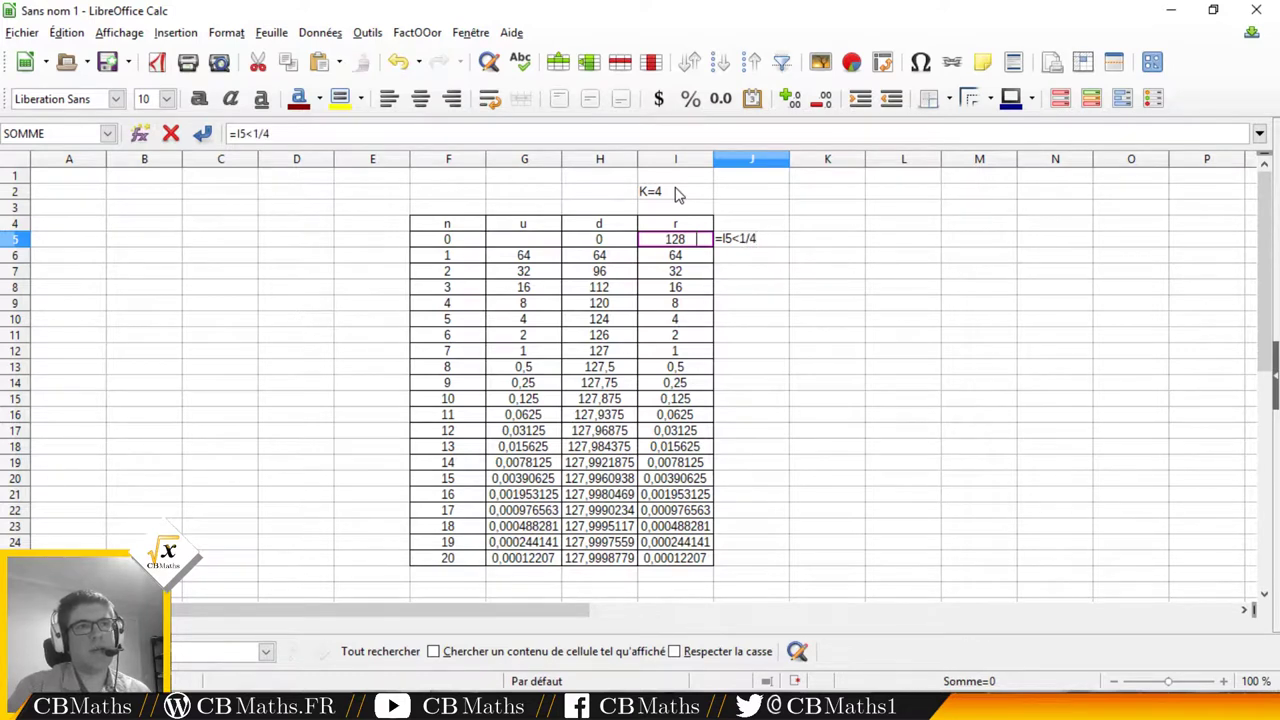
key("Return")
key("Up")
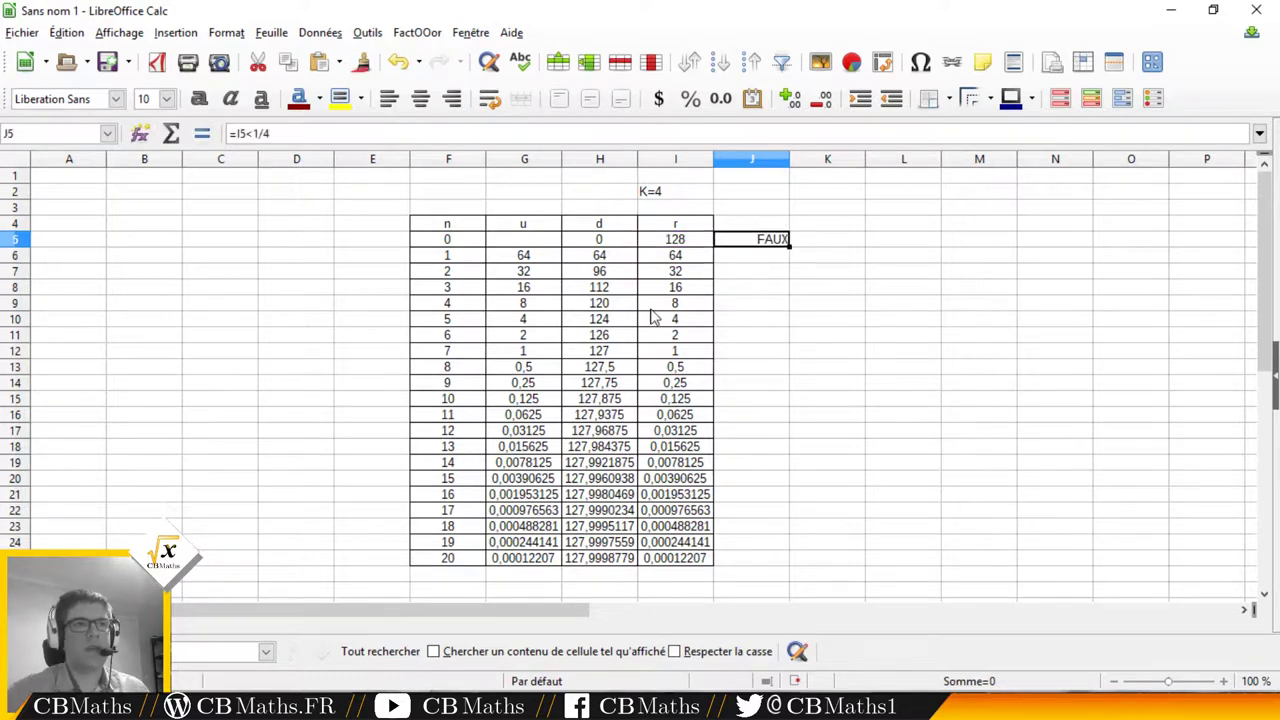
key("ctrl+e")
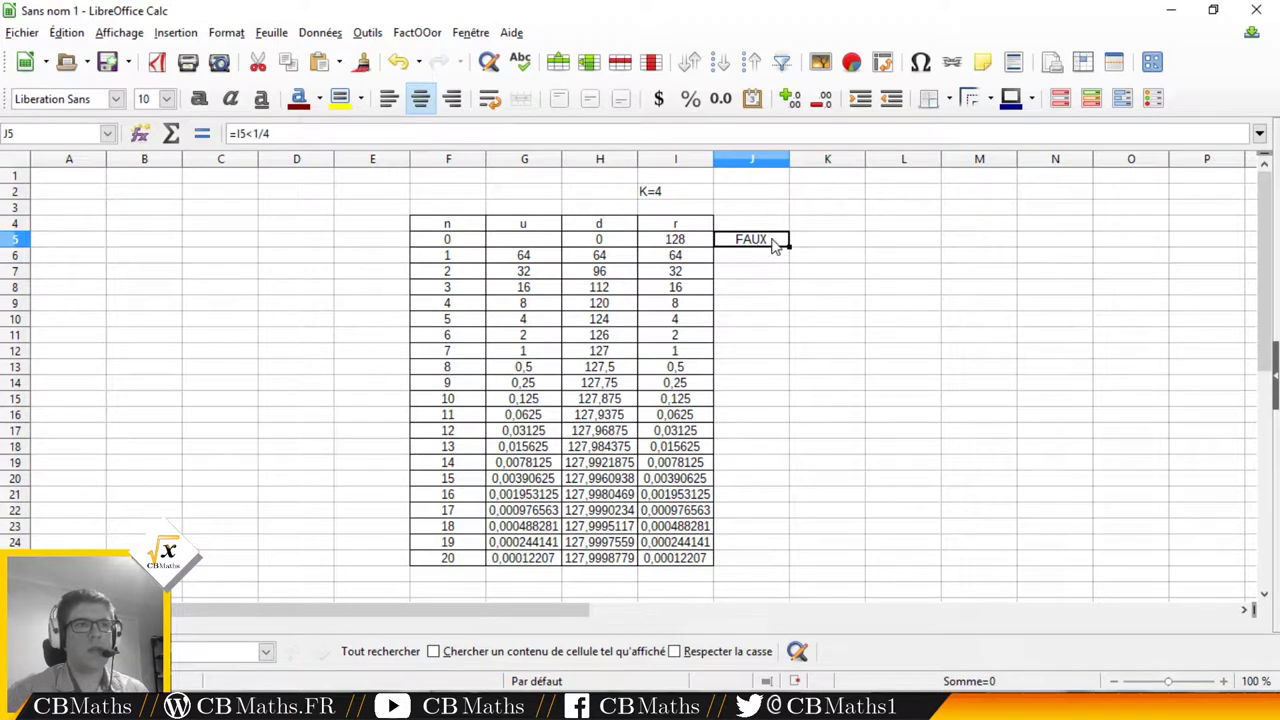
Step: Add a conditional format to J5 that applies a new style with a Rouge 3 background when the value equals FAUX
left_click(243, 36)
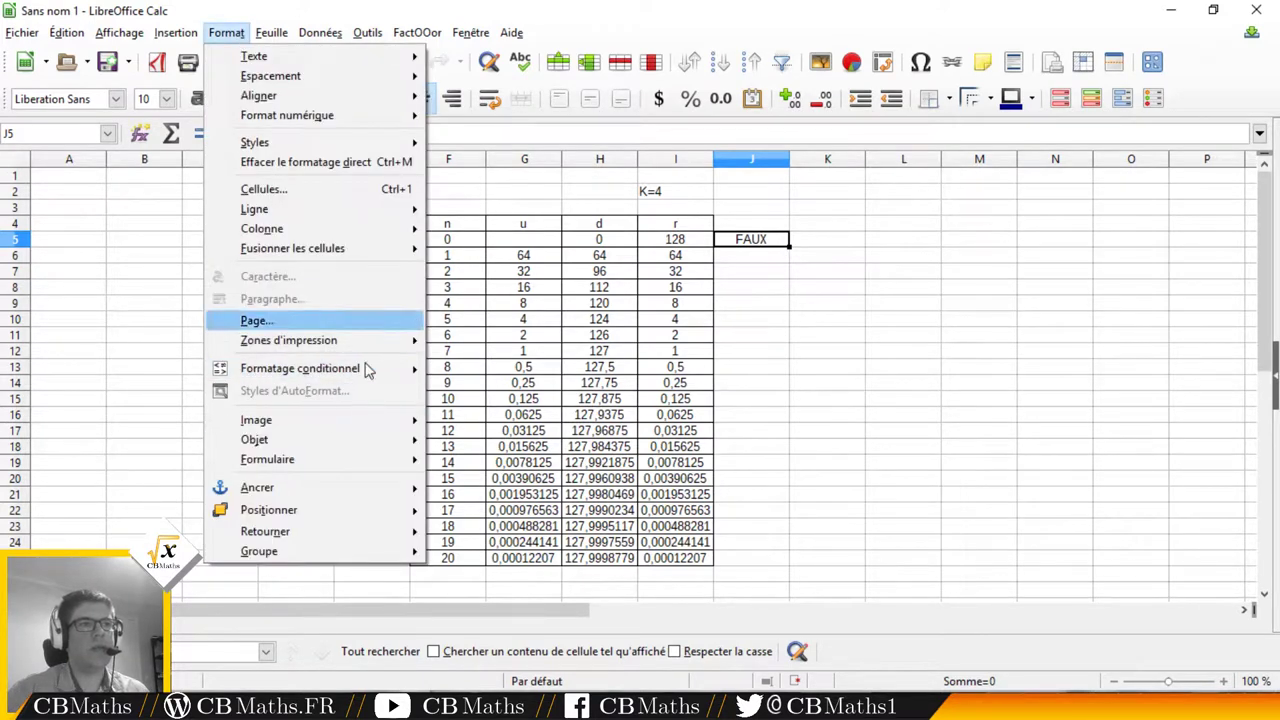
mouse_move(352, 377)
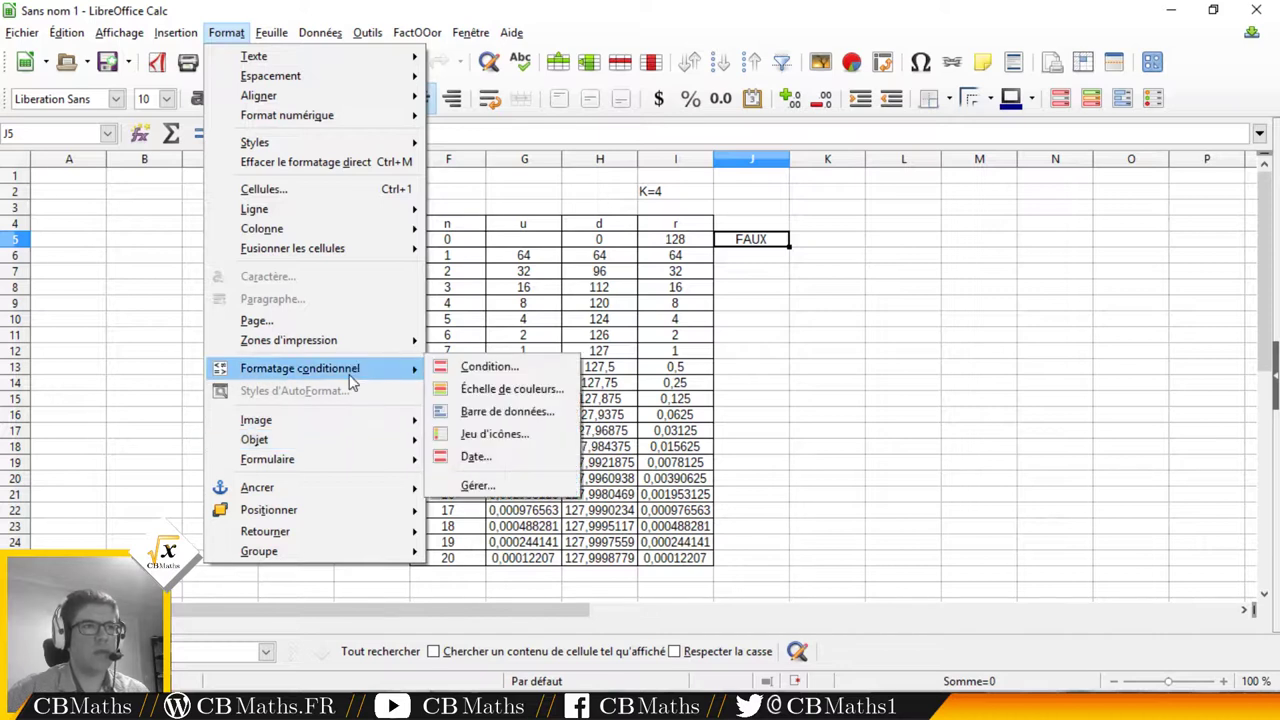
left_click(522, 375)
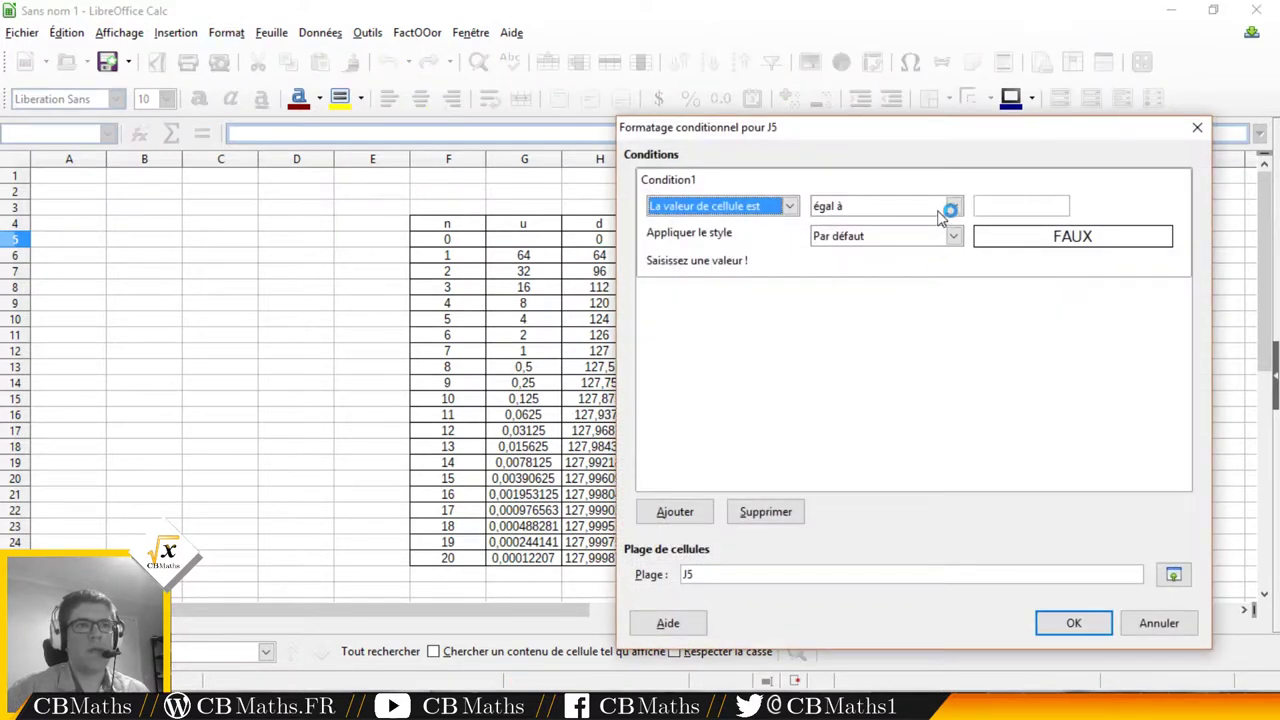
left_click(1050, 207)
type("FAUX")
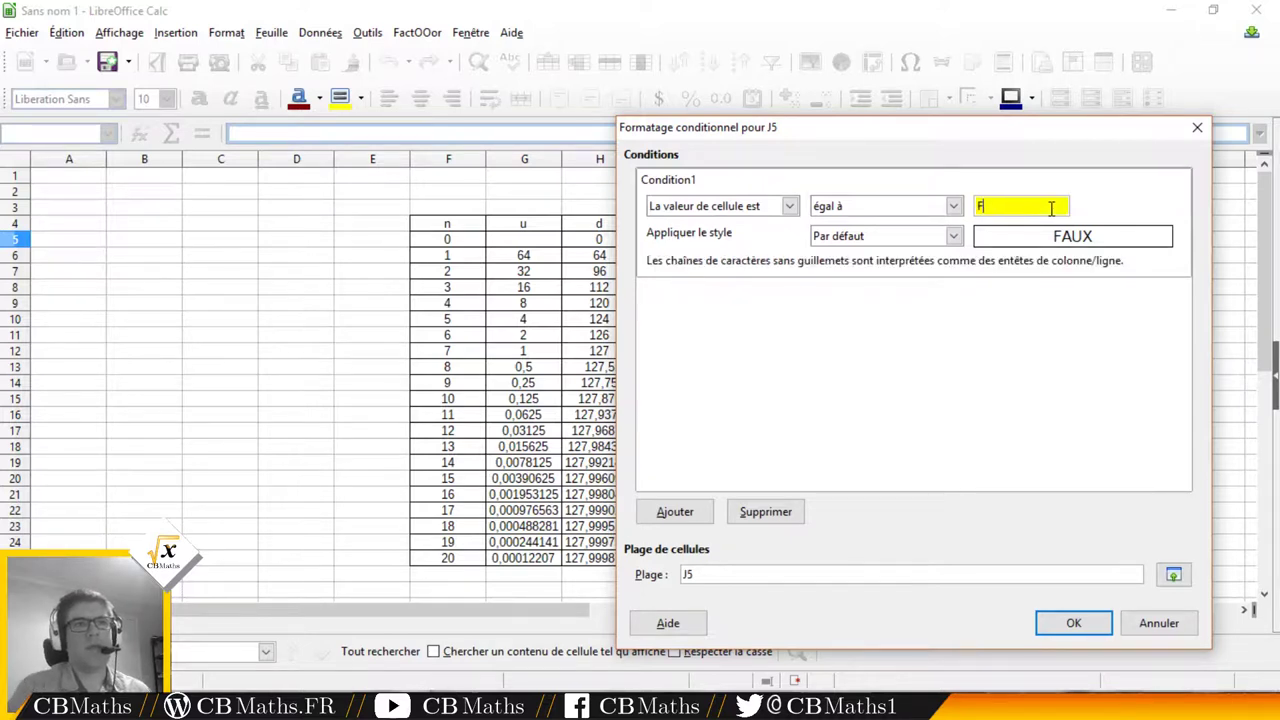
left_click(885, 236)
left_click(880, 256)
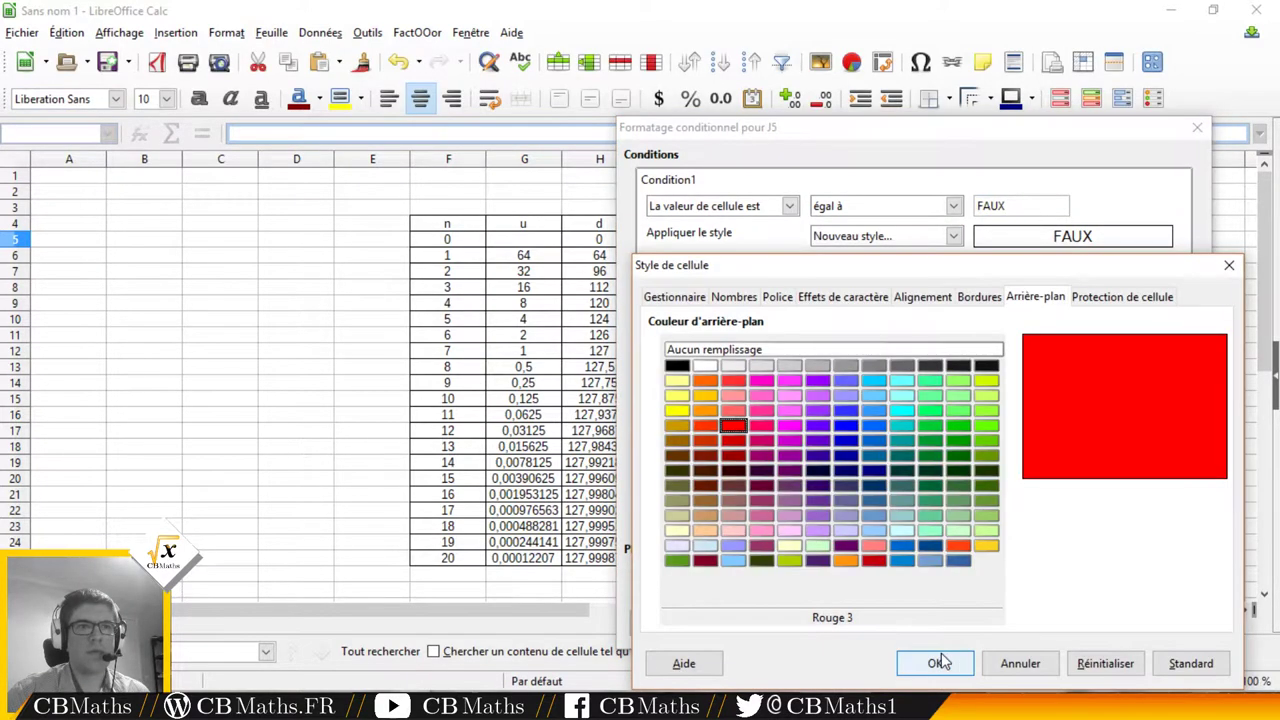
left_click(935, 665)
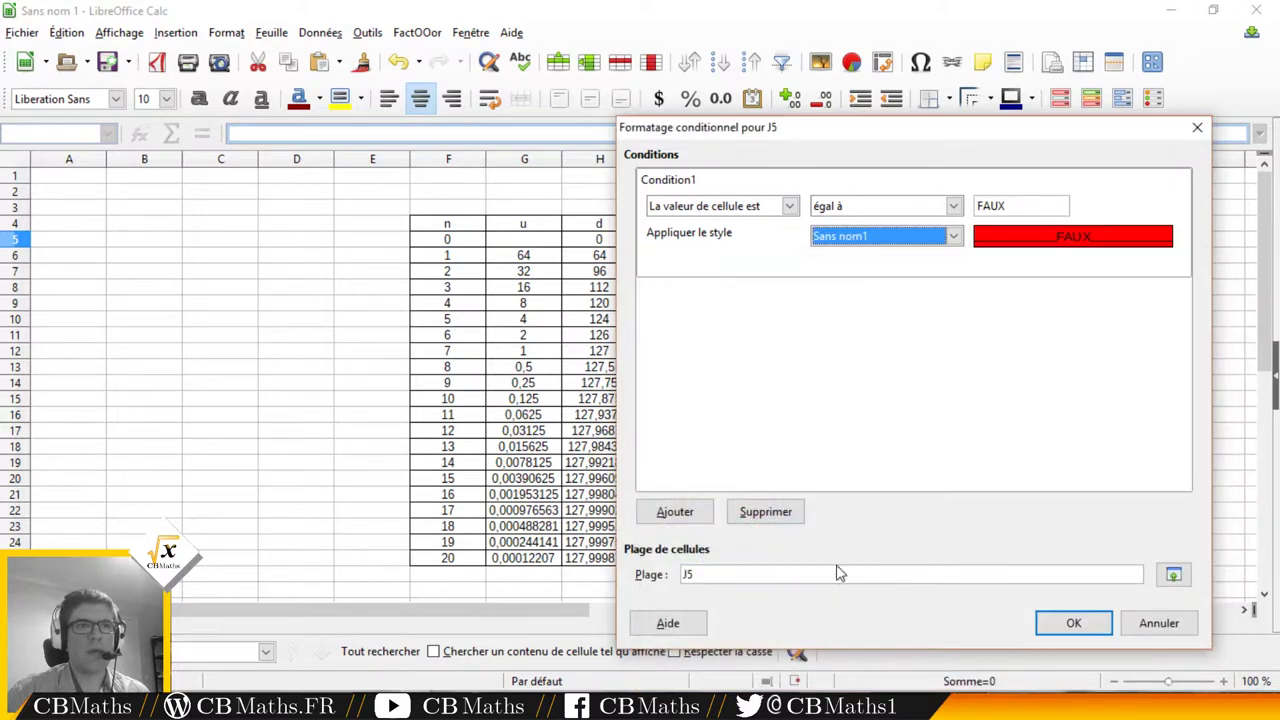
left_click(1071, 626)
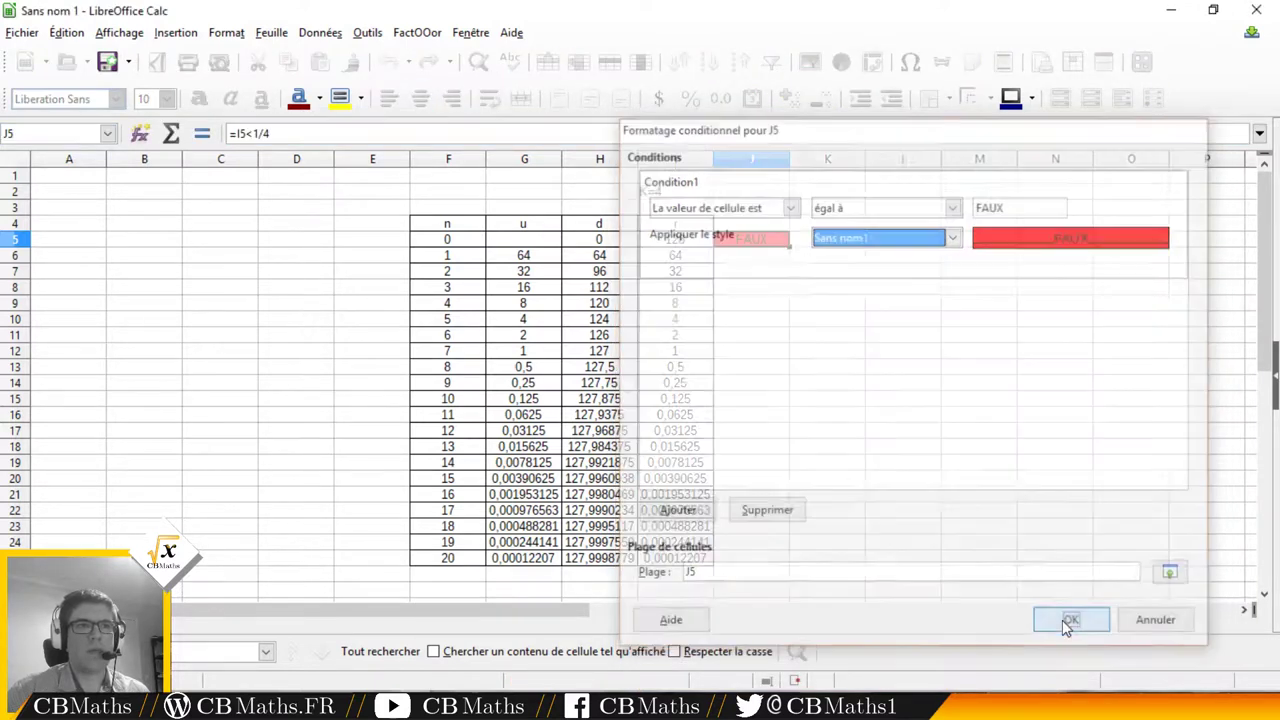
Step: With J5:J25 selected, edit the existing conditional format and add a second condition for values equal to VRAI
left_click_drag(787, 248, 777, 558)
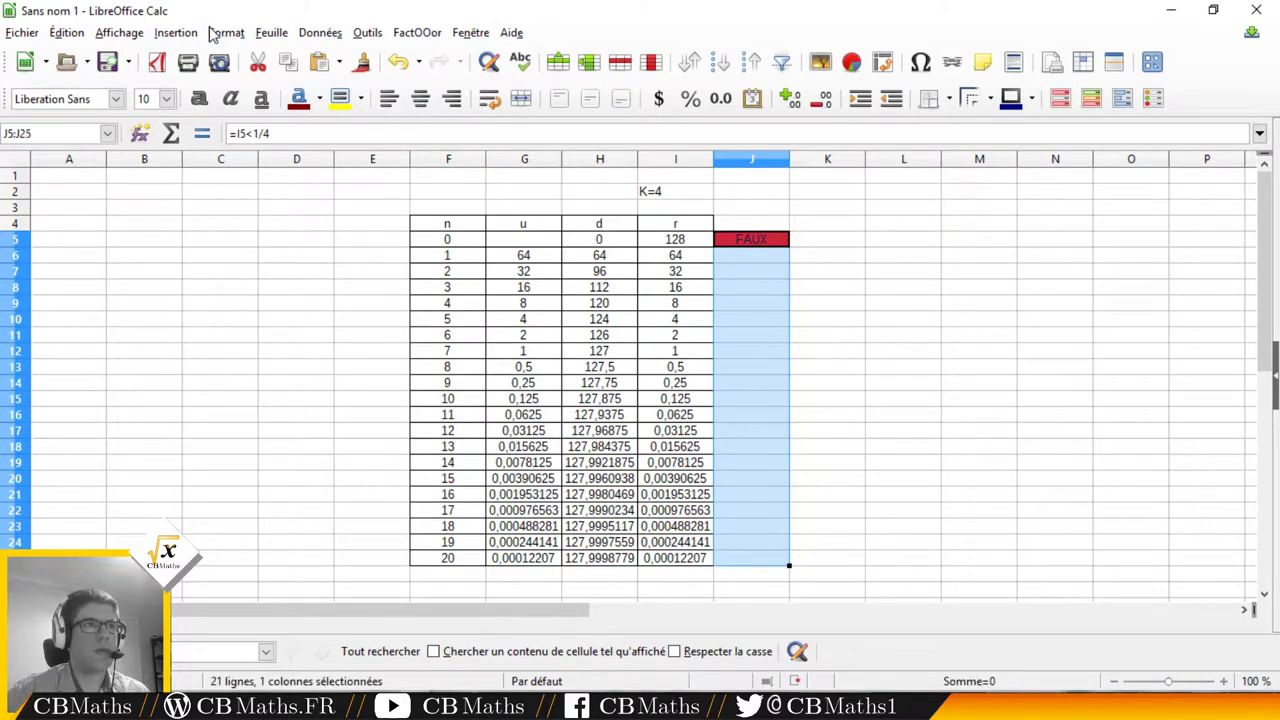
left_click(226, 32)
mouse_move(308, 370)
left_click(480, 367)
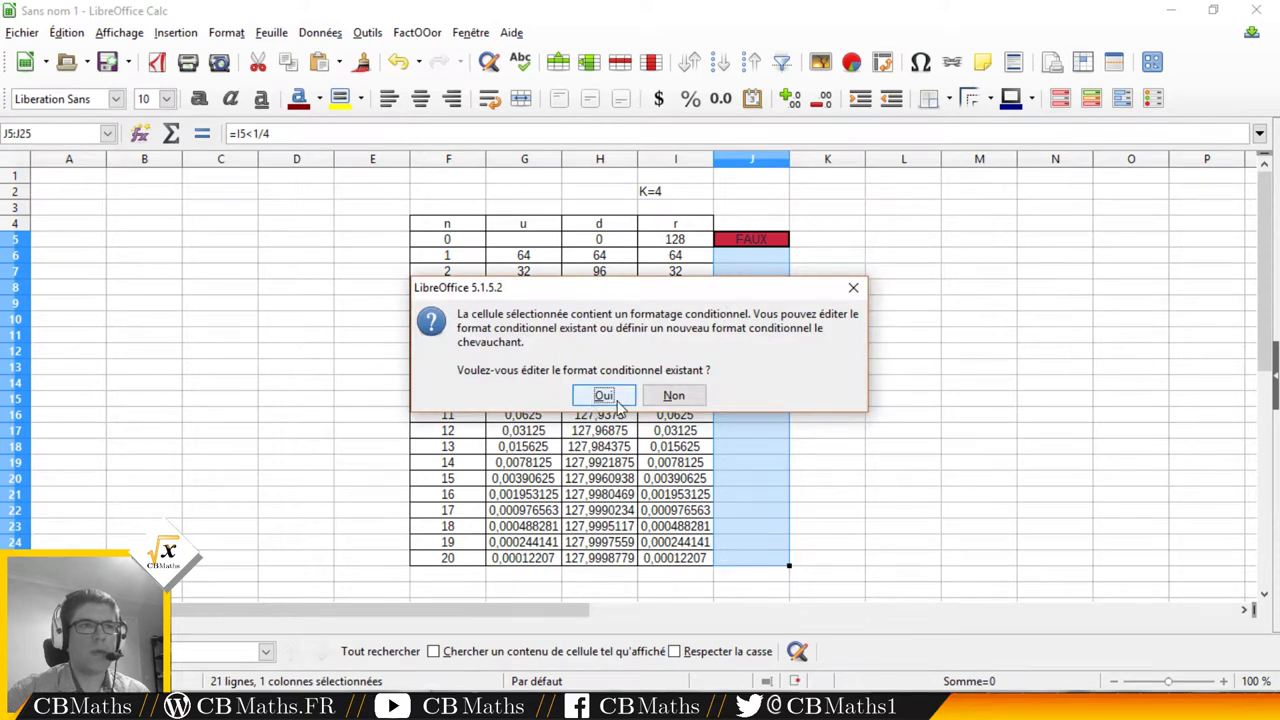
left_click(604, 396)
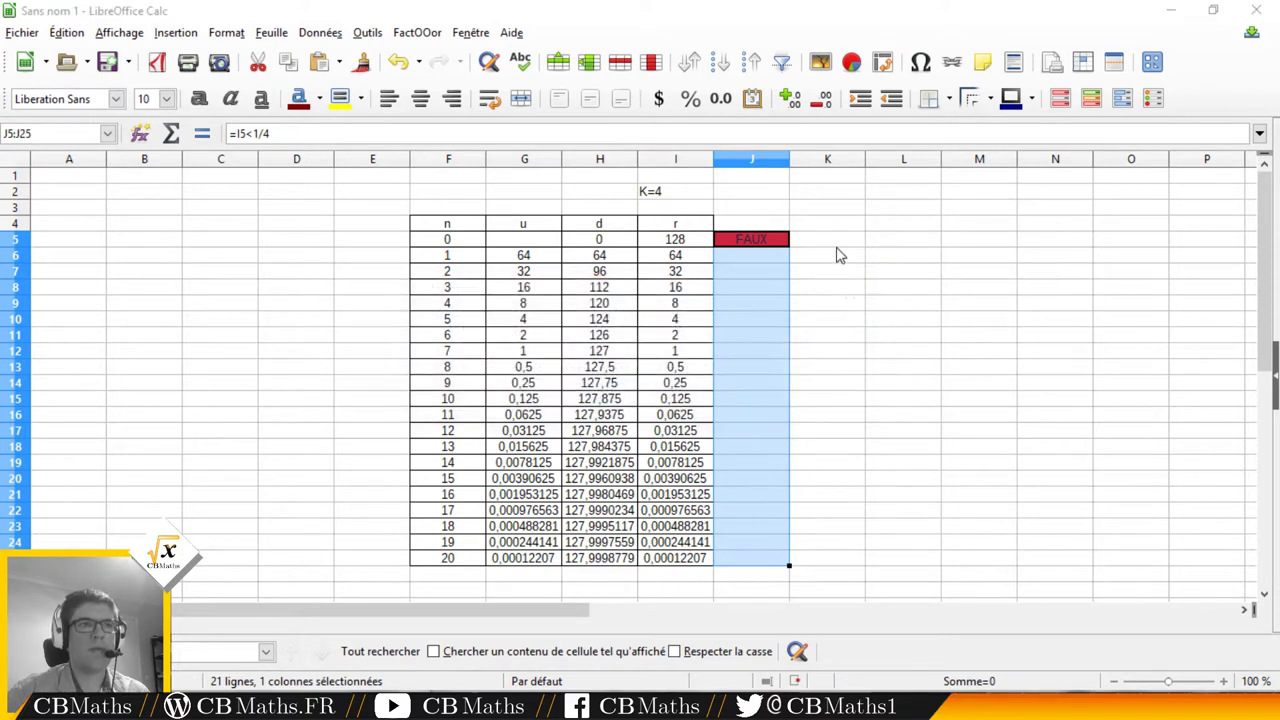
left_click(678, 518)
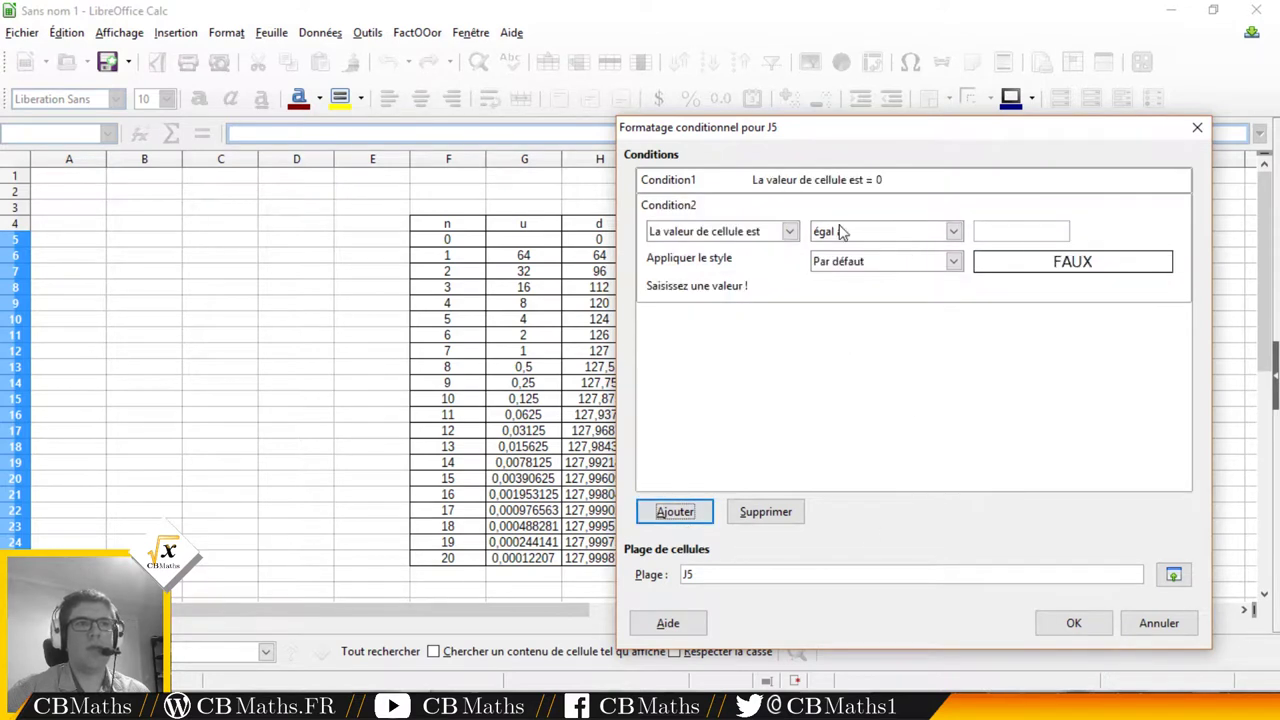
left_click(995, 233)
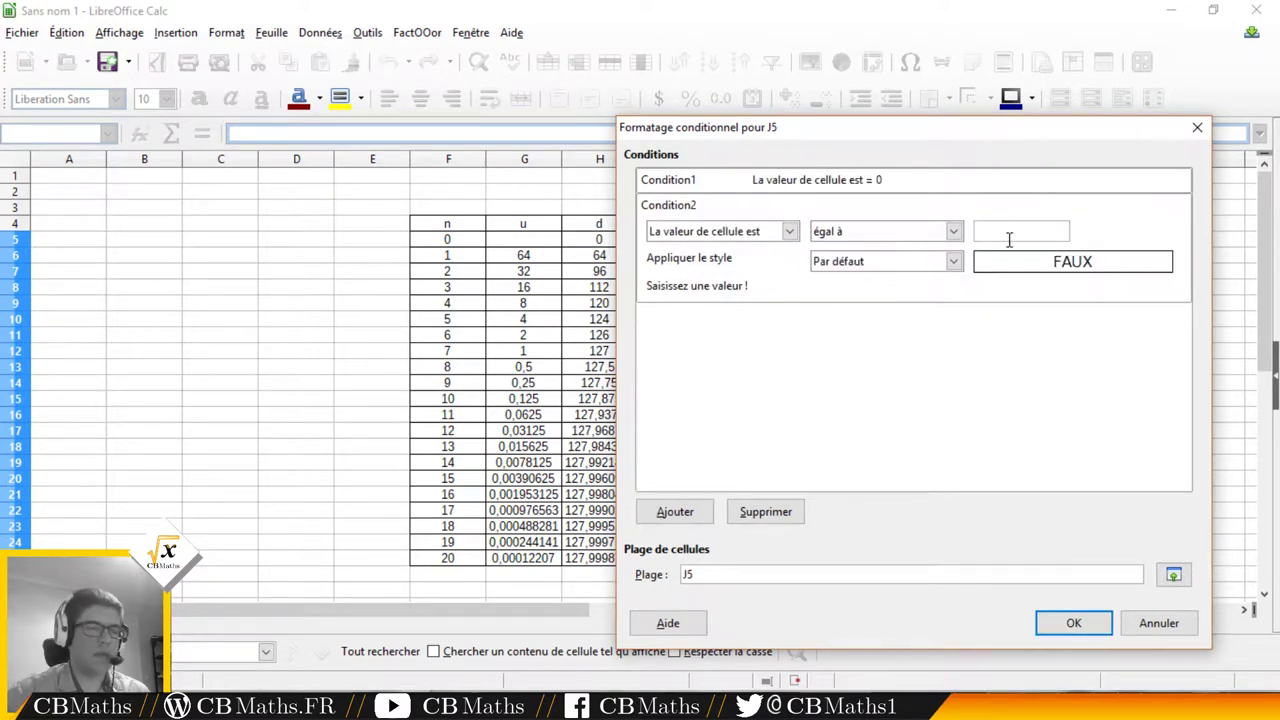
type("VRAI")
key("Return")
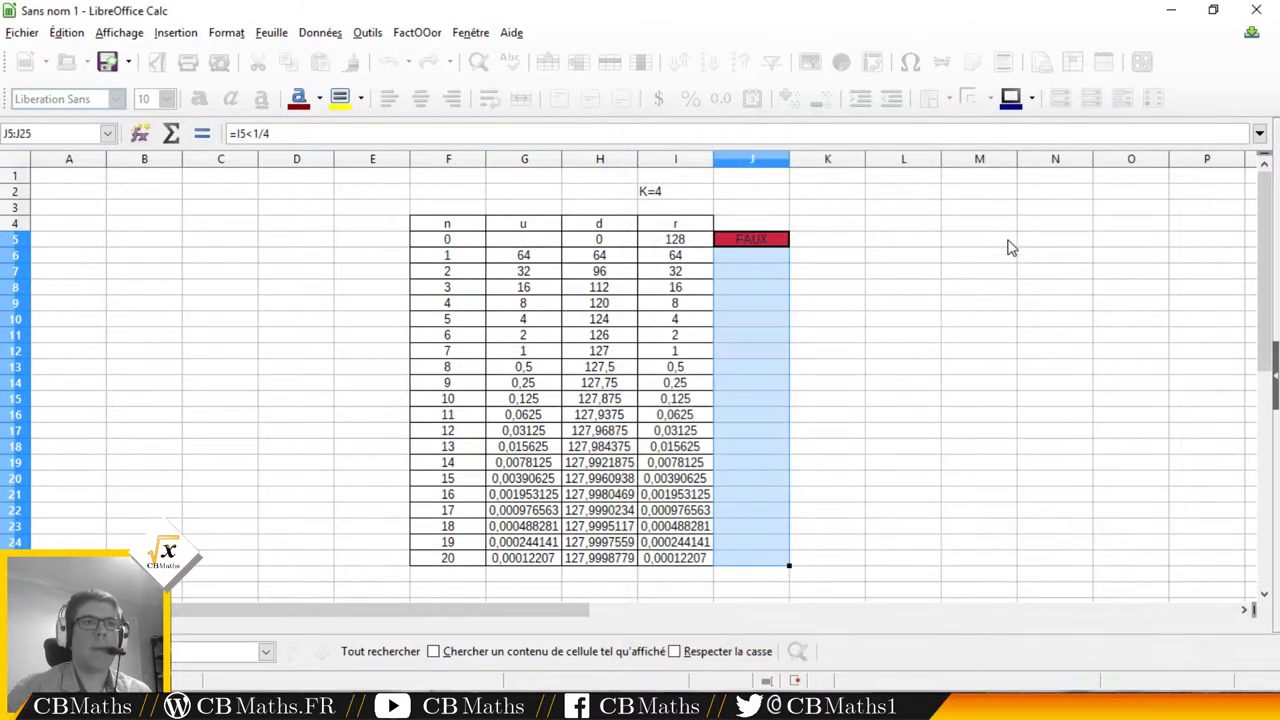
Step: Give the second condition a new style with a Vert 3 background and fill J5 down to J25
left_click(226, 32)
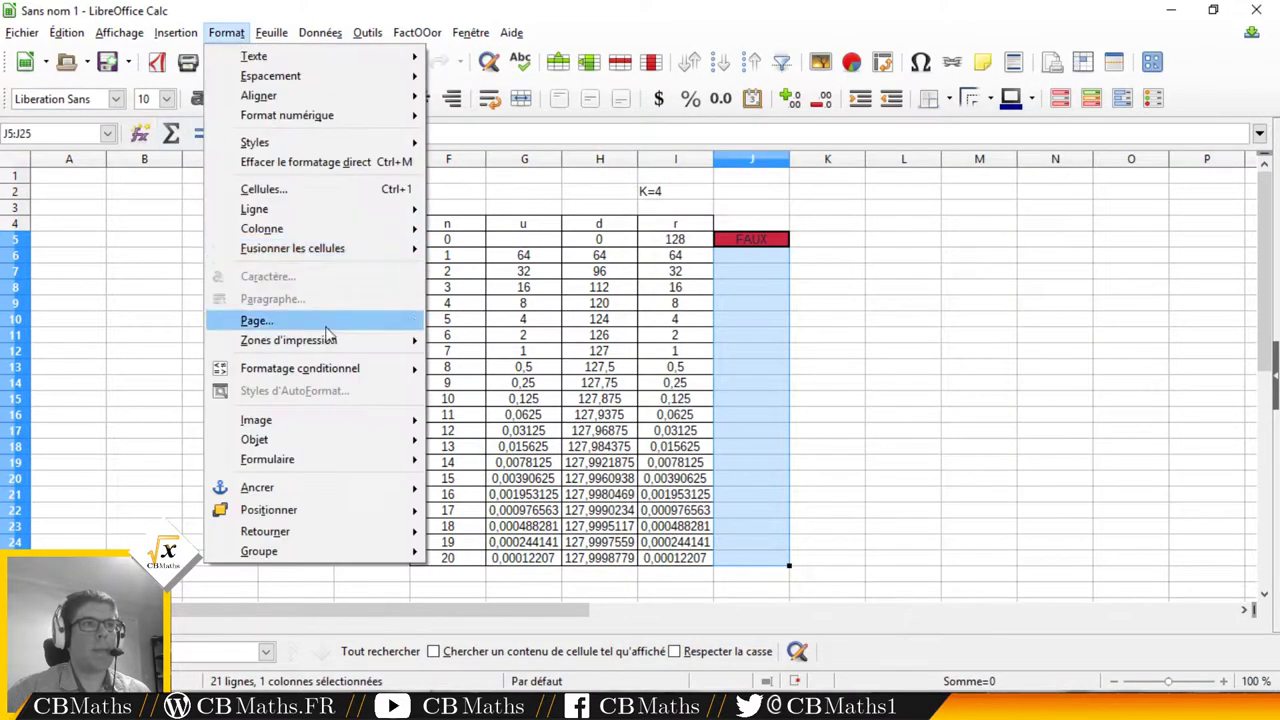
mouse_move(306, 368)
left_click(455, 390)
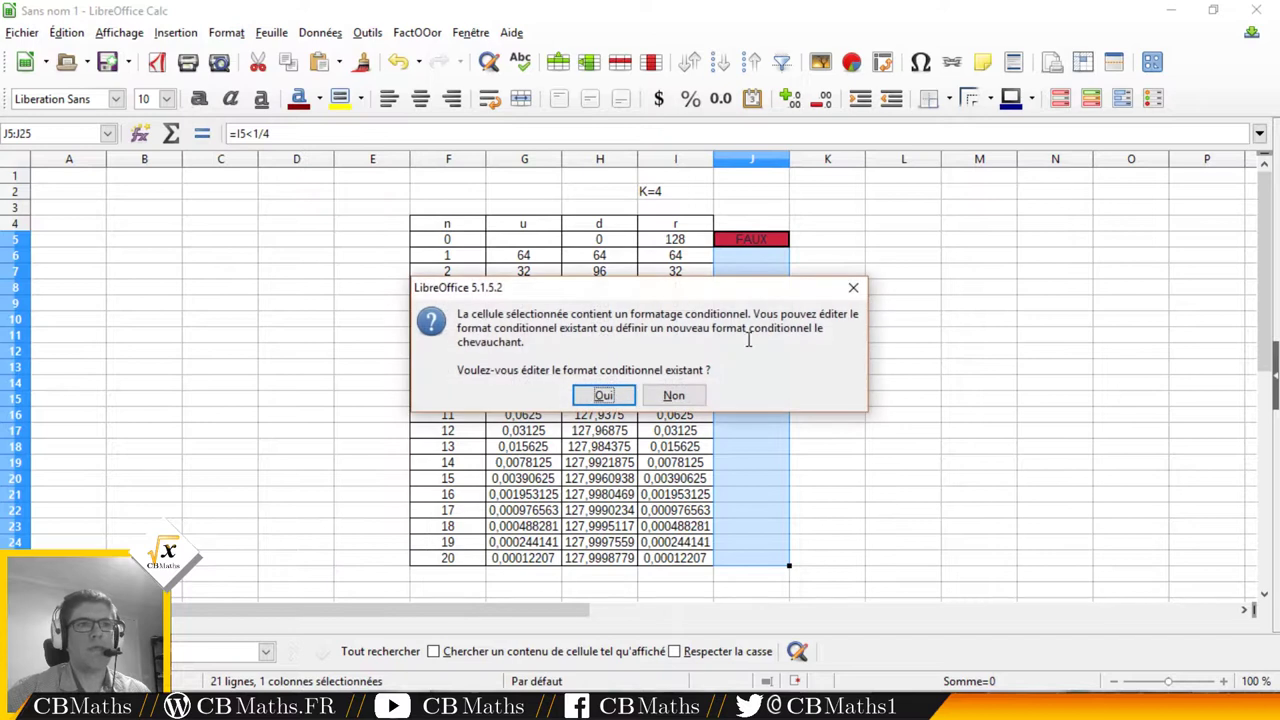
left_click(643, 390)
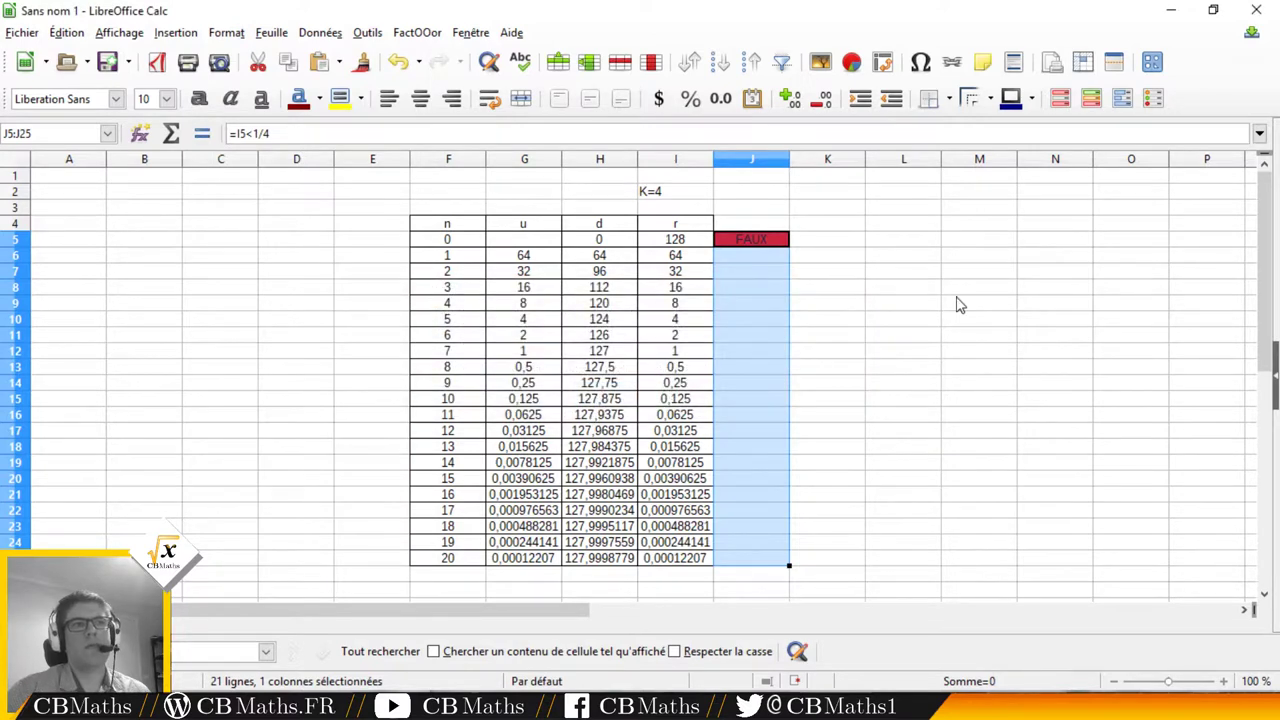
left_click(876, 295)
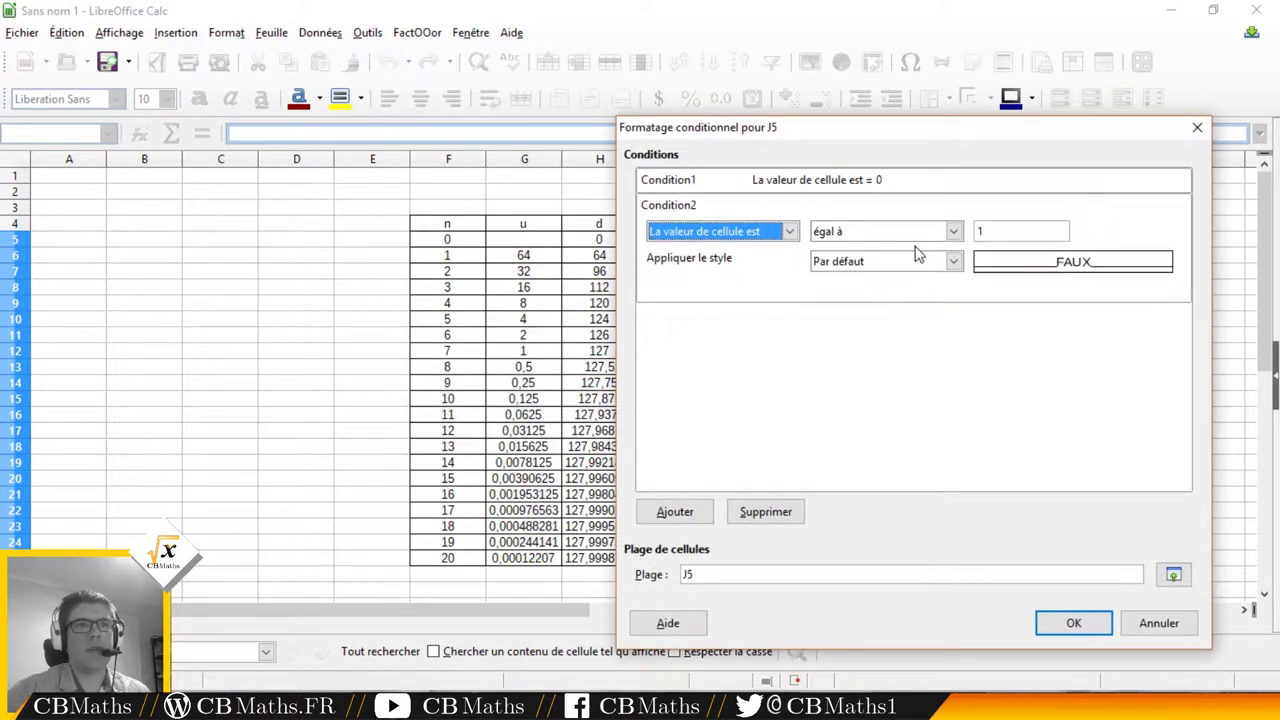
left_click(955, 262)
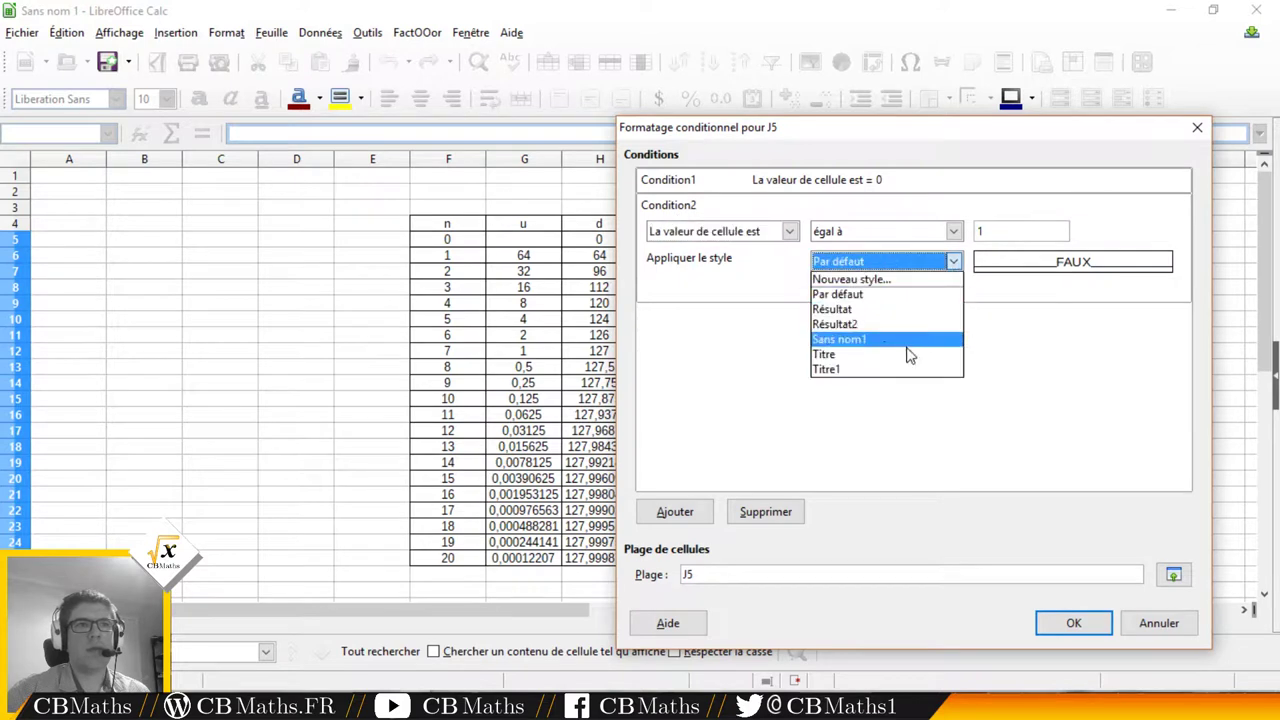
left_click(850, 291)
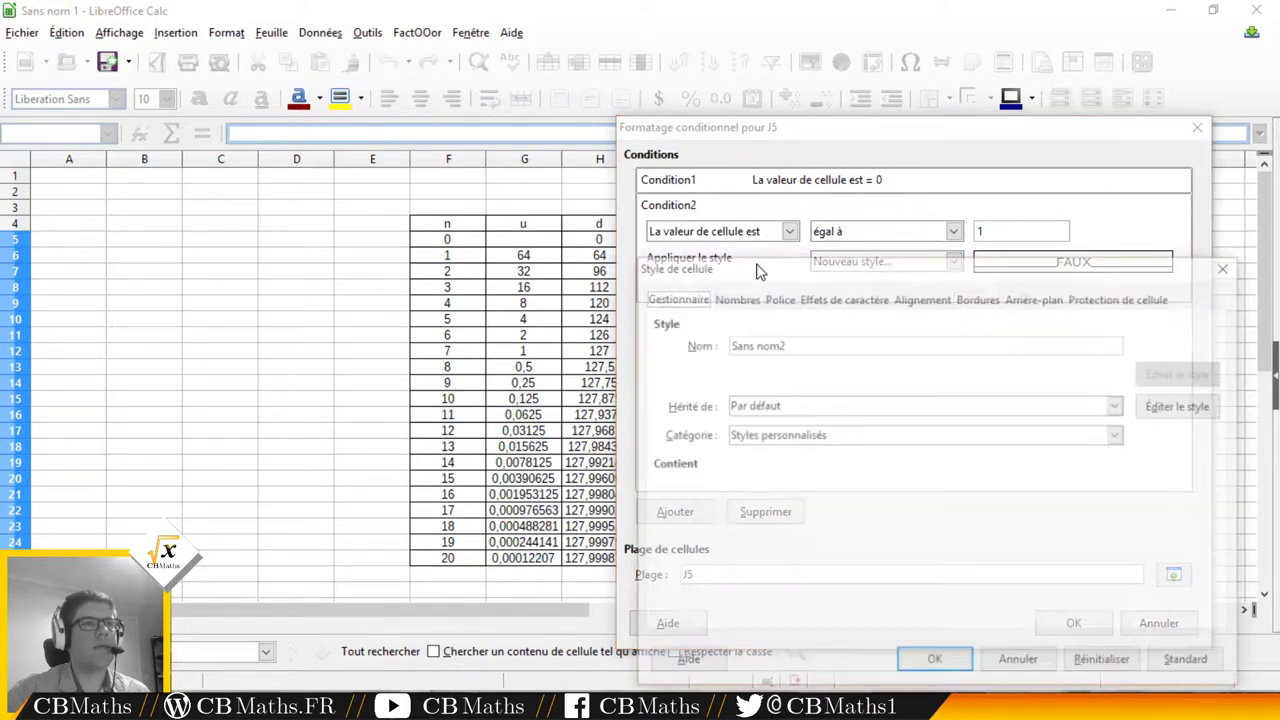
left_click(1036, 297)
left_click(843, 450)
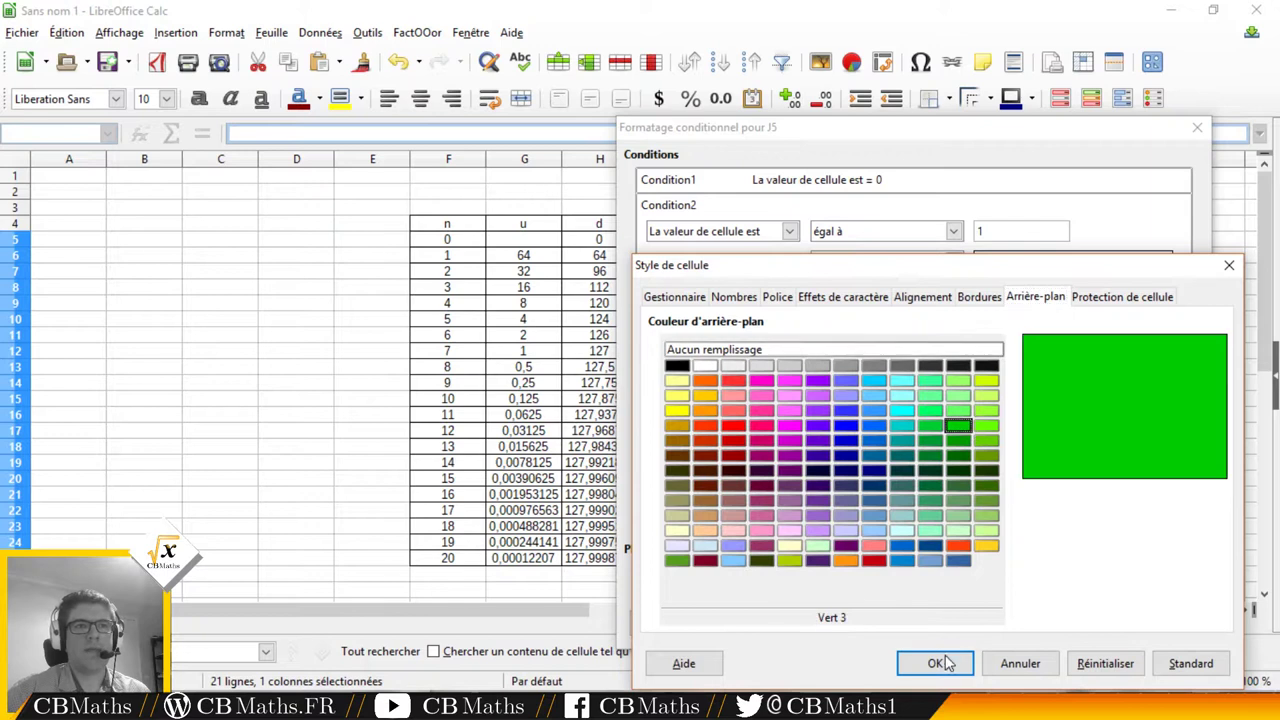
left_click(935, 663)
left_click(1063, 620)
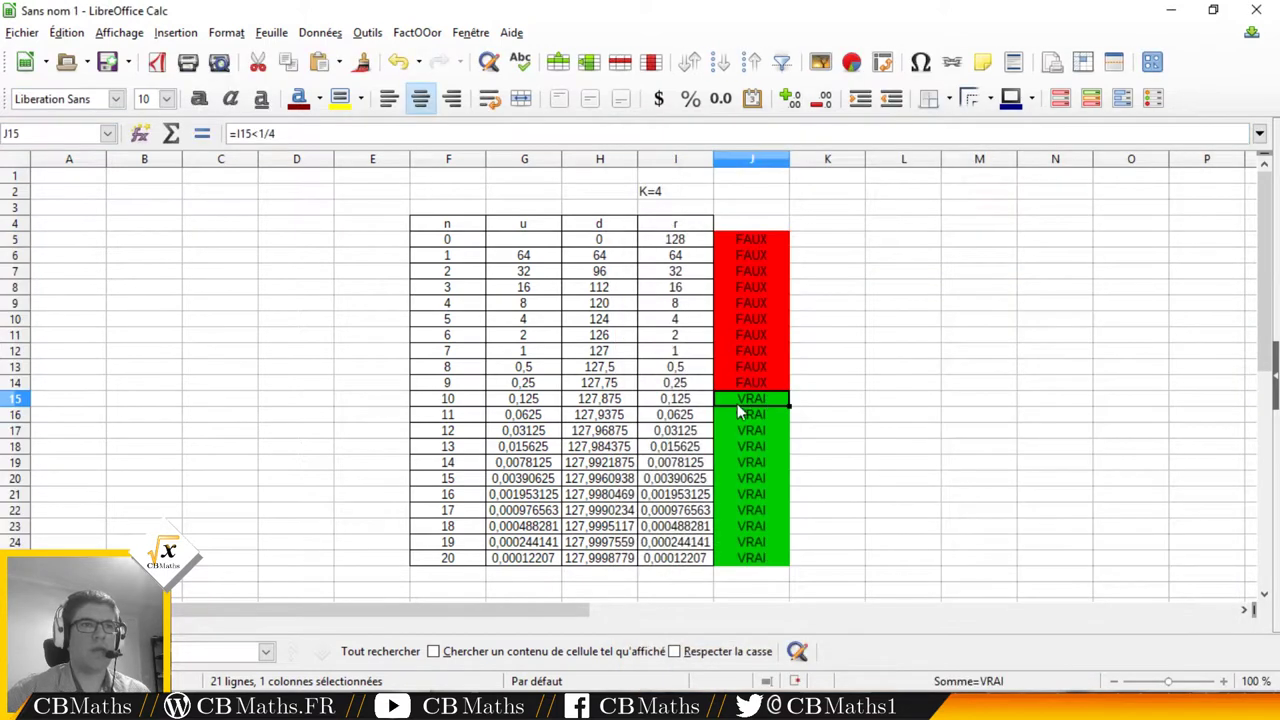
left_click(260, 134)
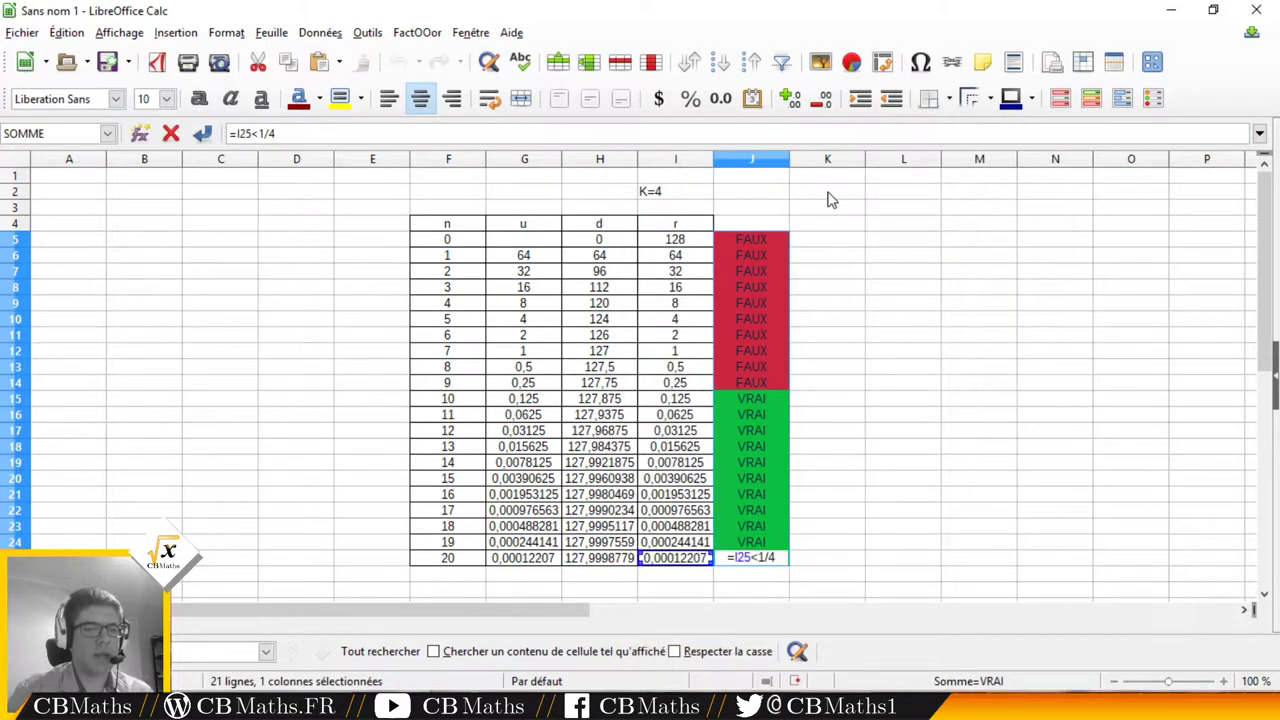
key("Return")
key("Escape")
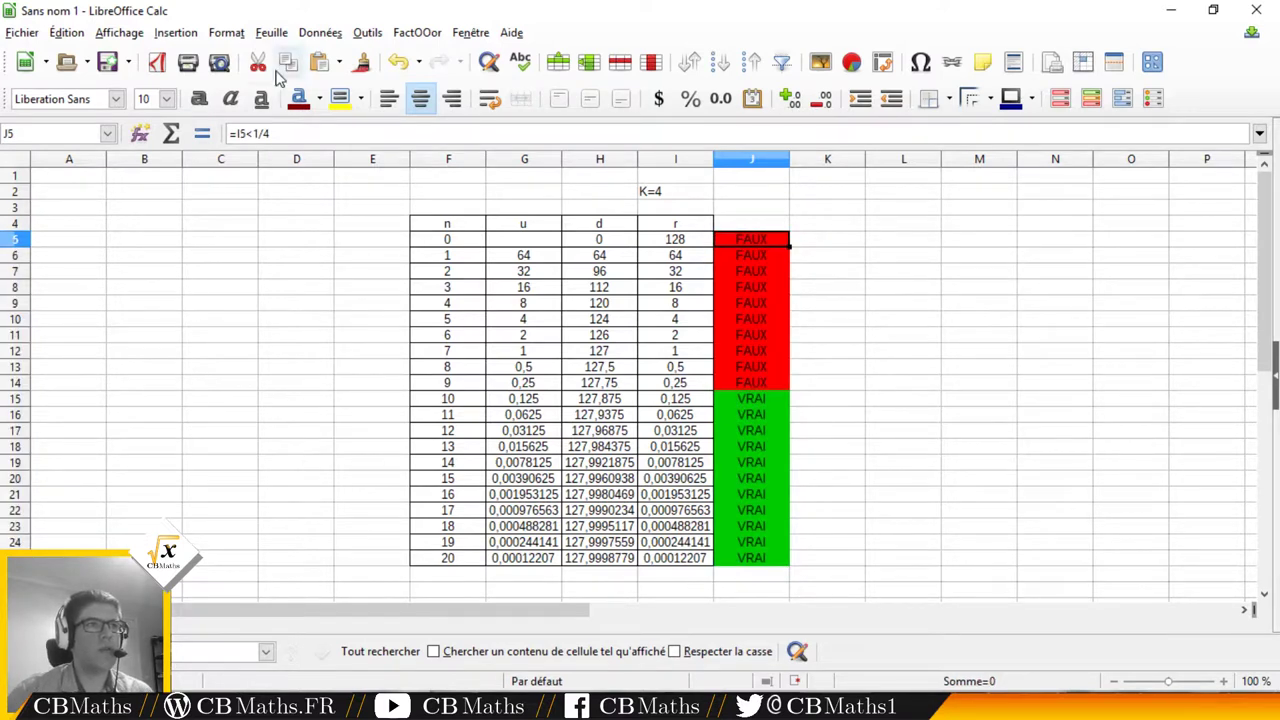
Step: Change the test formula in J5 to =I5<=1/4 and fill it down to J25
left_click(270, 133)
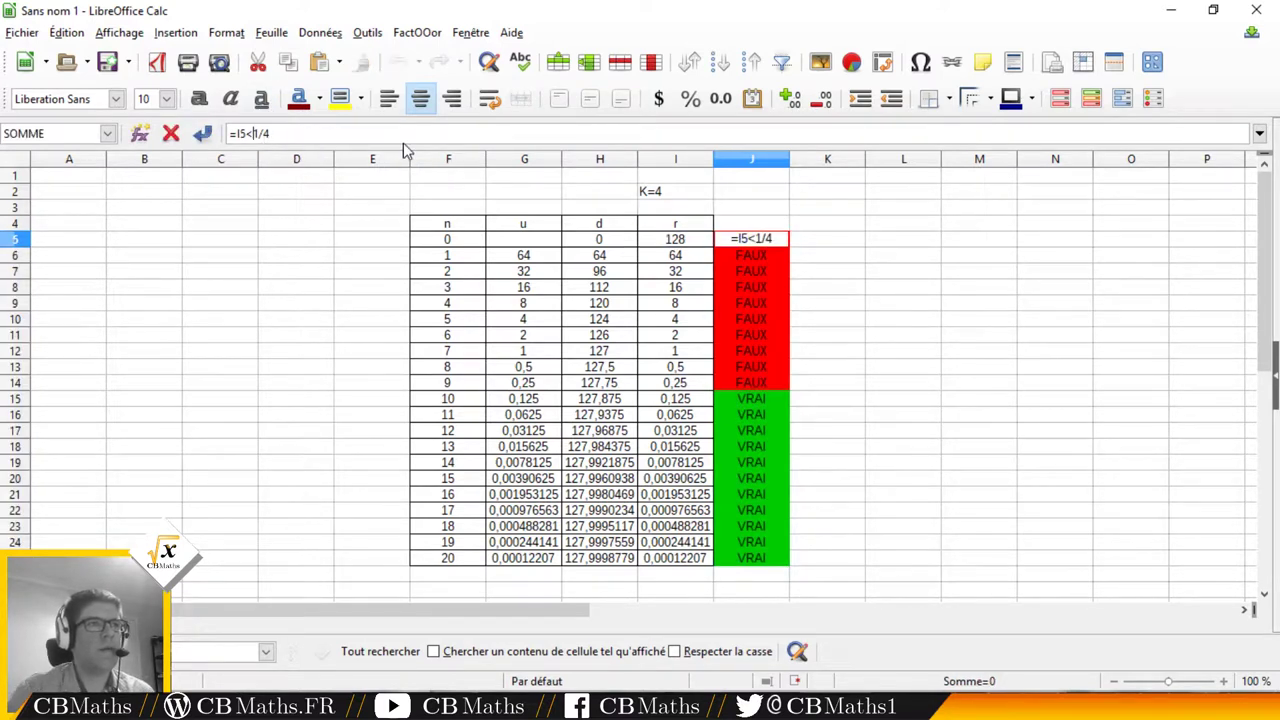
type("=")
key("Return")
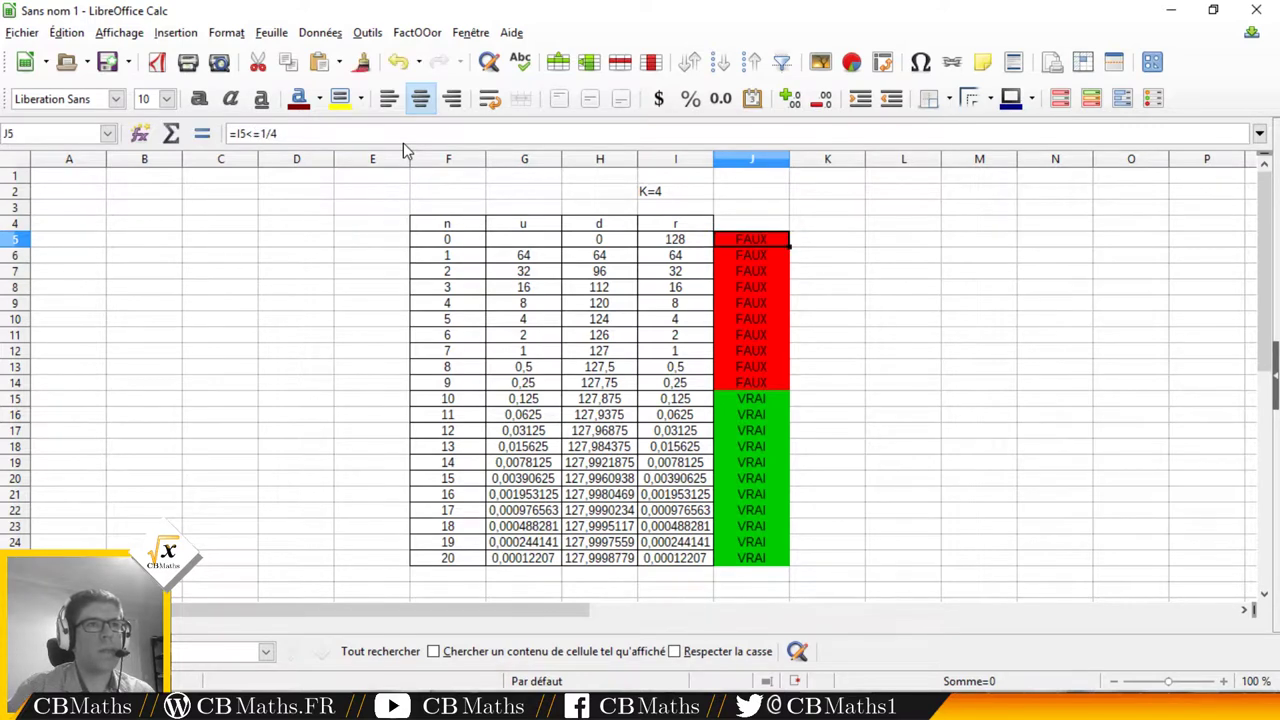
left_click_drag(789, 247, 793, 546)
Step: Examine row 14 from its test in column J back to its n value, and select the table F4:J25
left_click(758, 386)
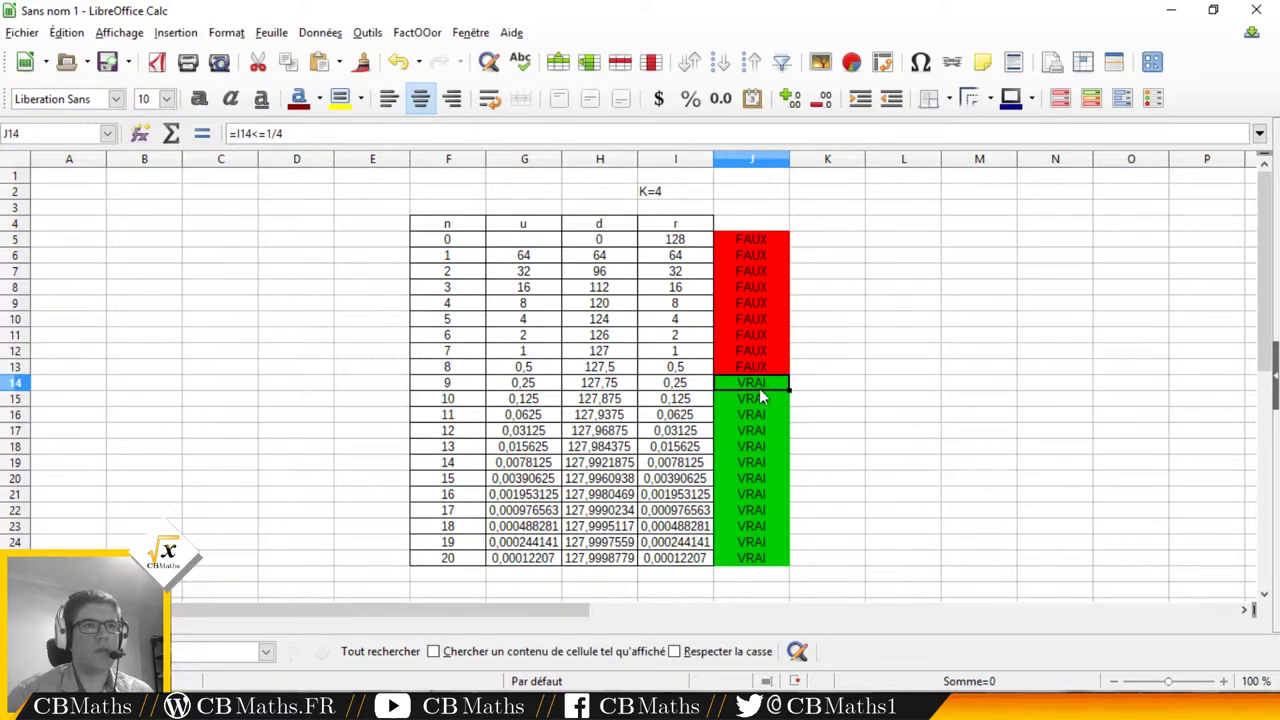
key("Left")
key("Left")
key("Left")
key("Left")
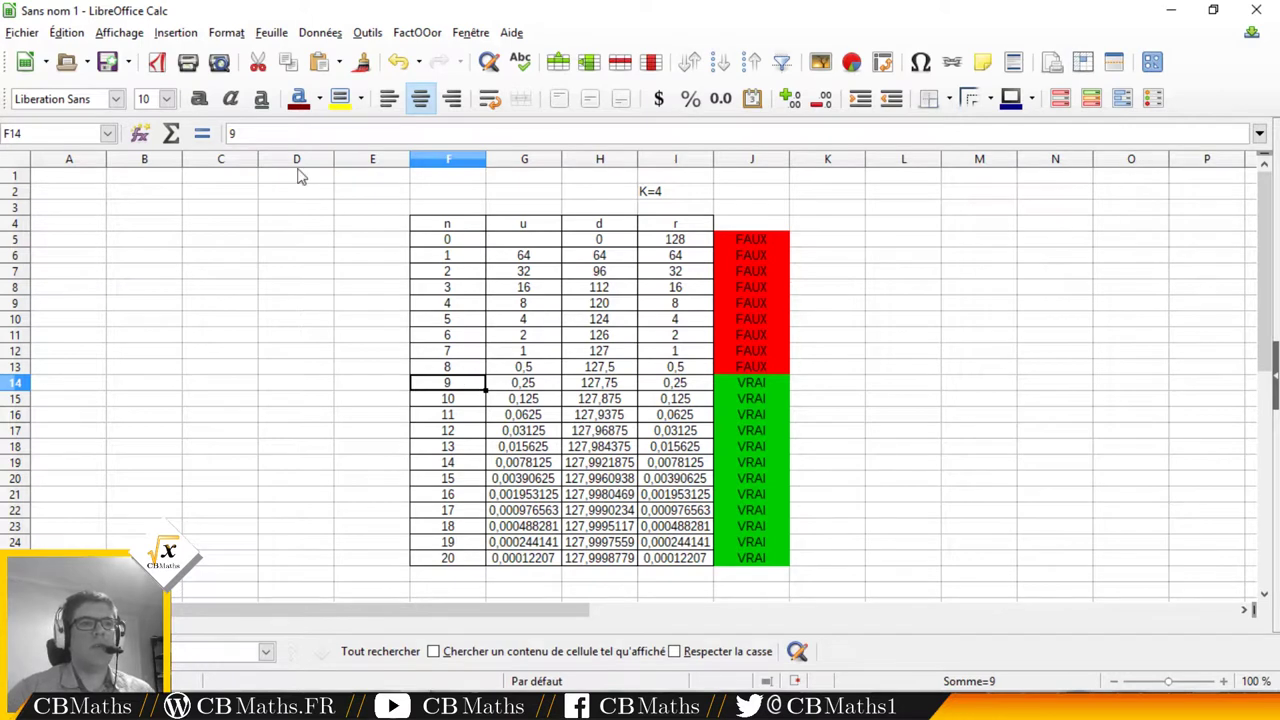
left_click(403, 192)
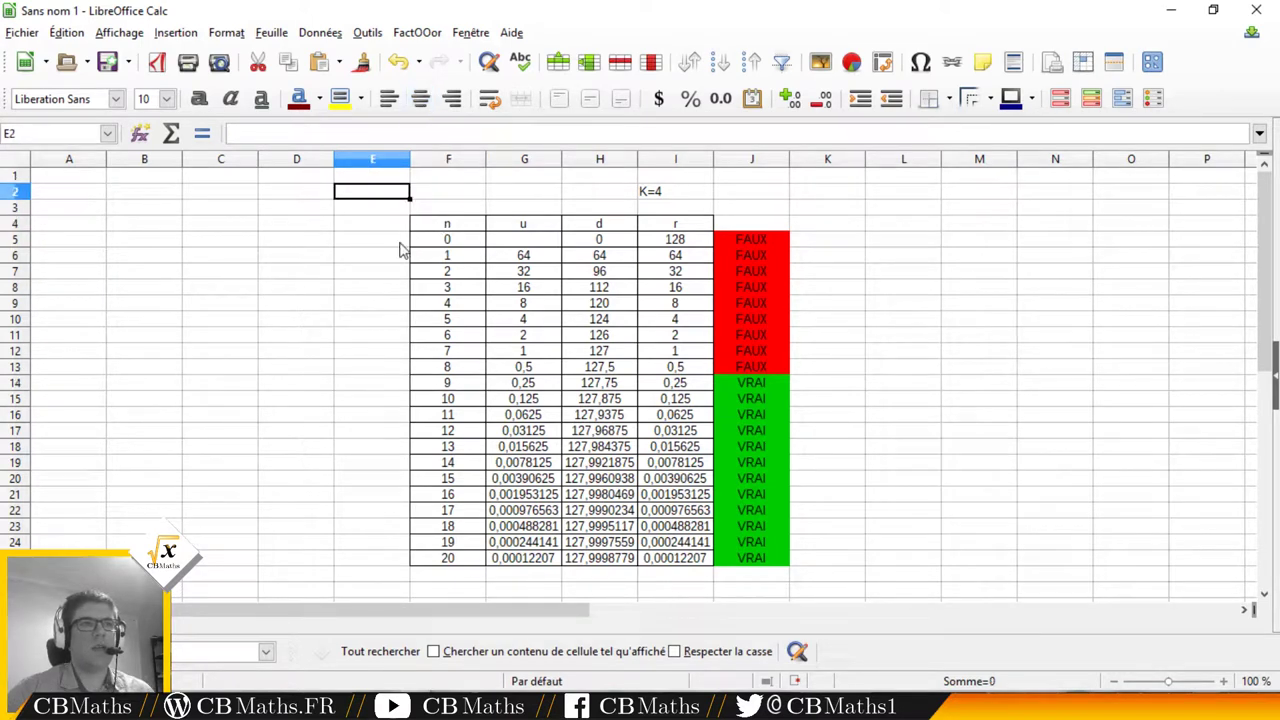
left_click_drag(436, 226, 778, 560)
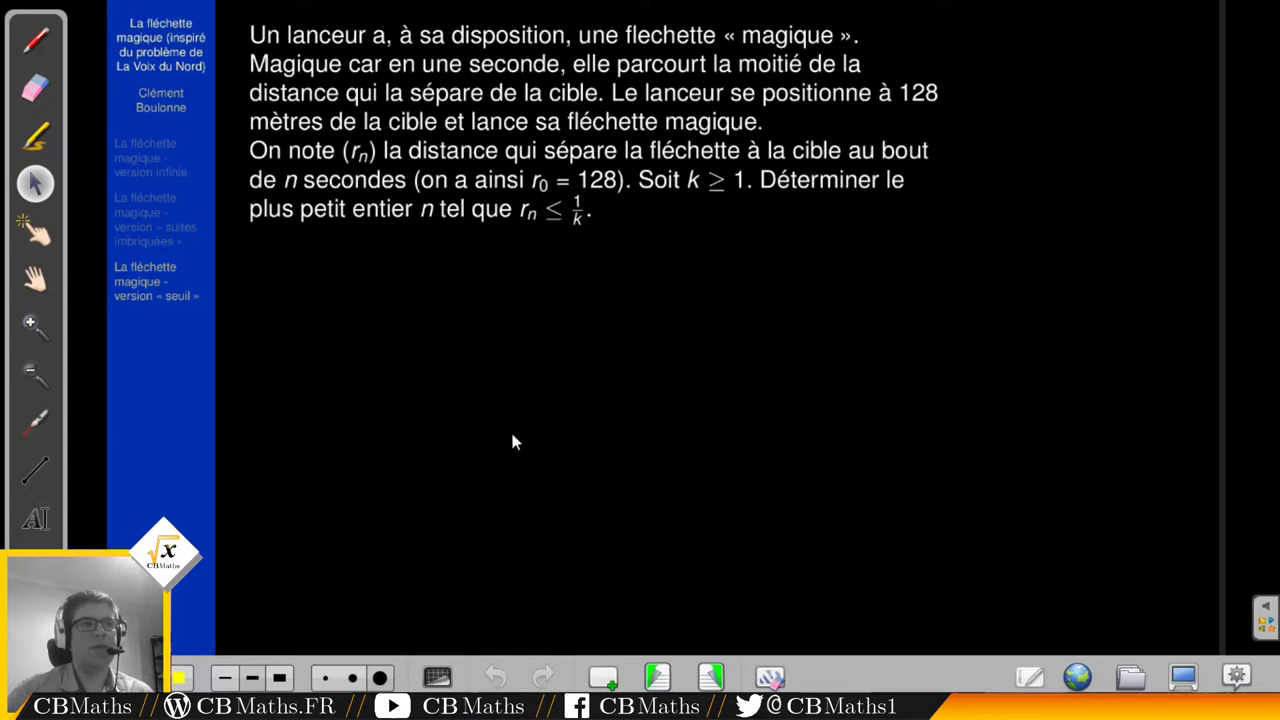
Step: In Xcas, create a new function seuil with argument k, local variables u,d,r,n and return value n
key("alt+p")
type("seuil")
key("Tab")
type("k")
key("Tab")
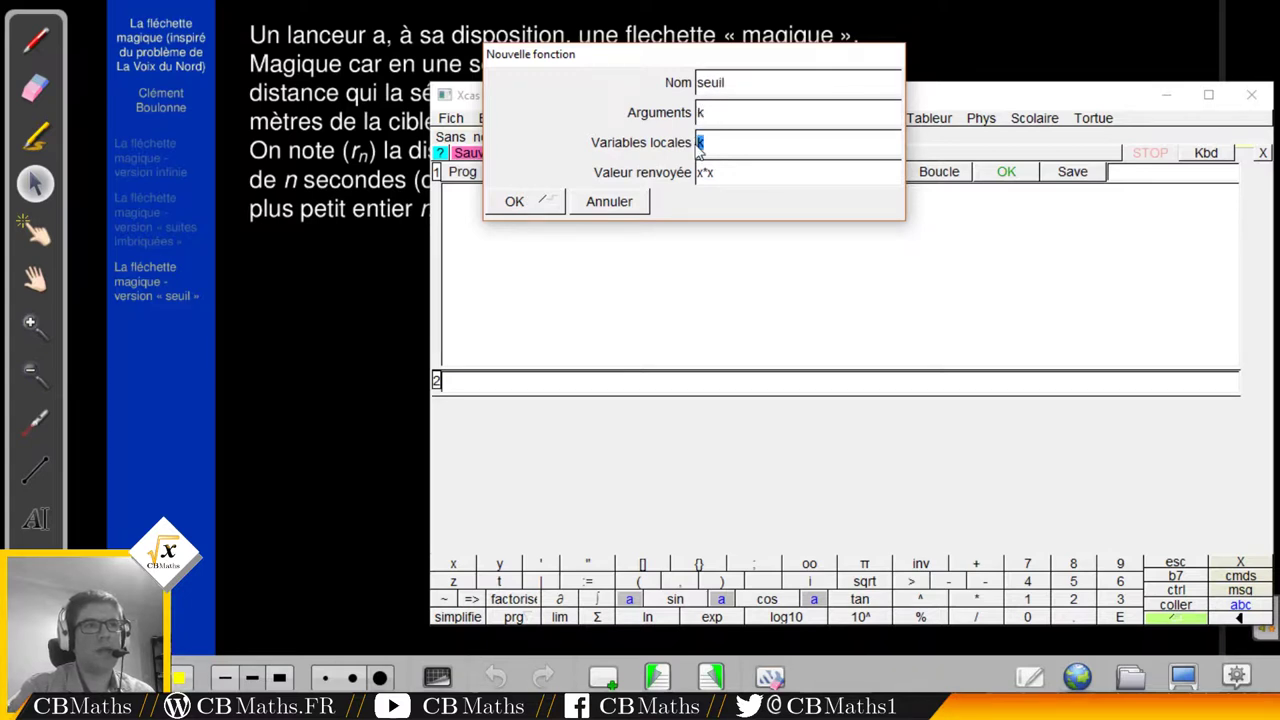
type("u,d,r,")
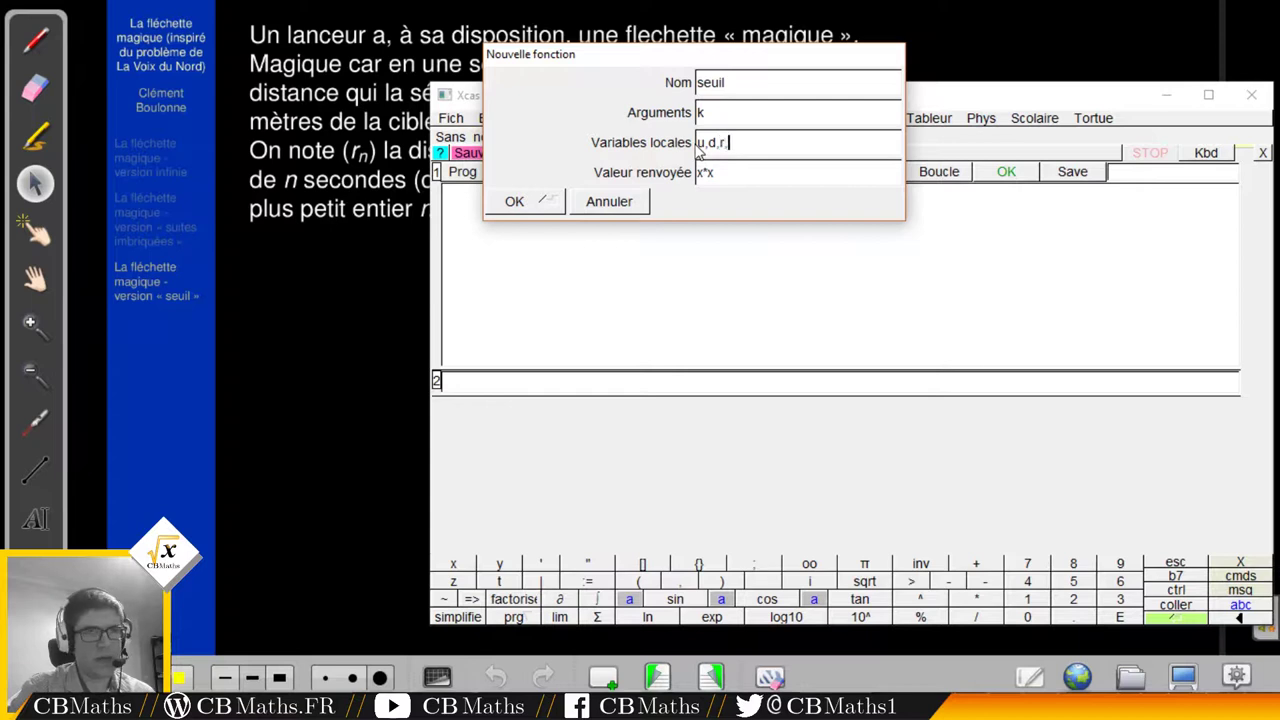
type("n")
key("Tab")
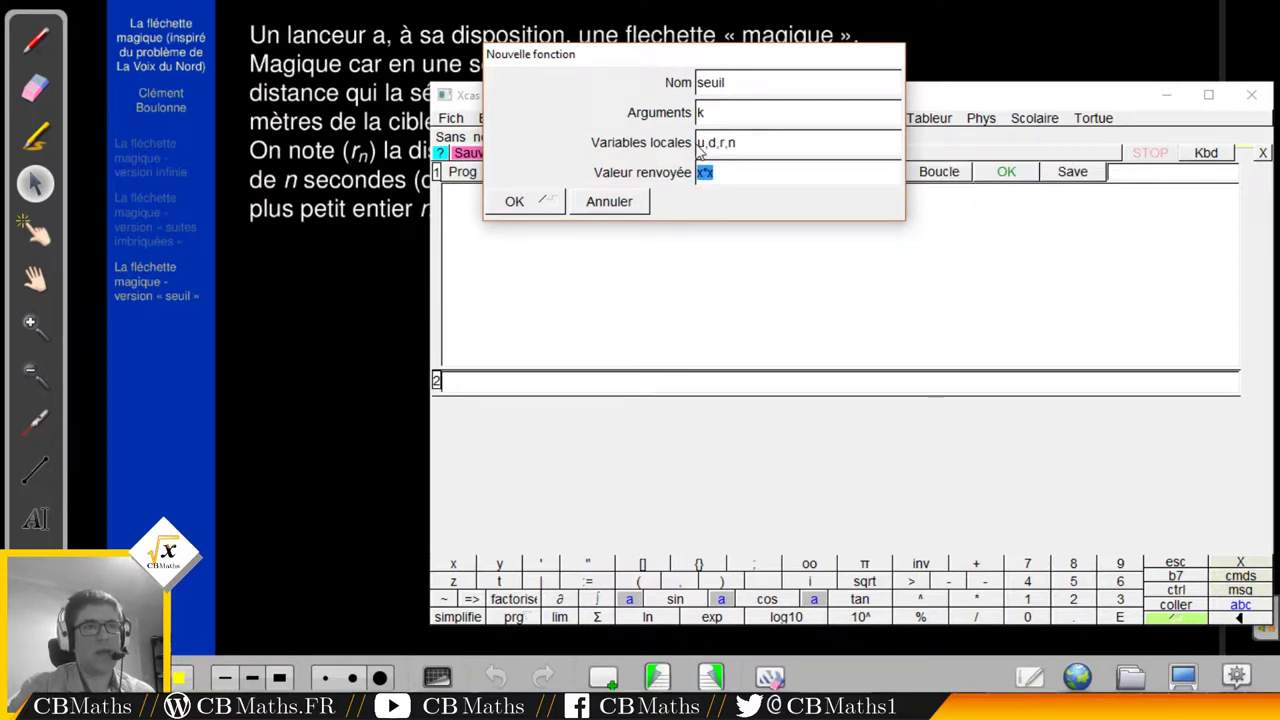
type("n")
key("Return")
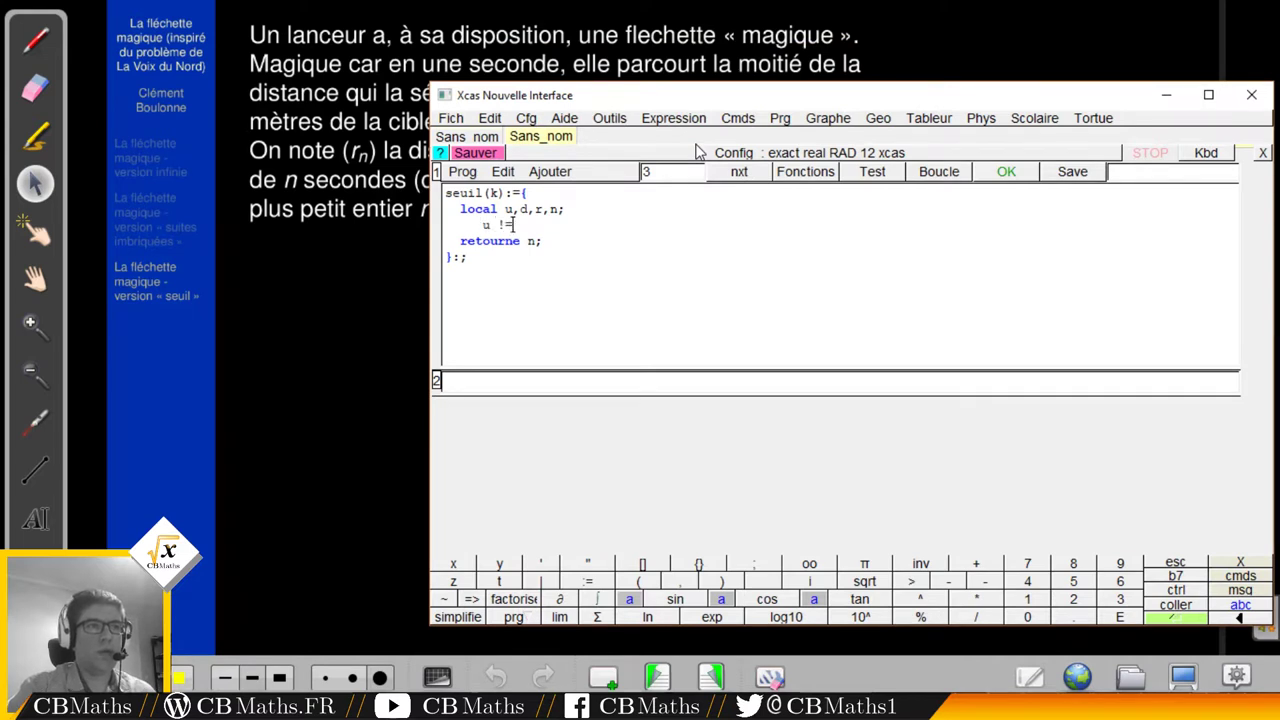
Step: Initialise the local variables in seuil with u := 0;, d := 0;, r := 128; and n := 0;
type("u := 0;")
key("Return")
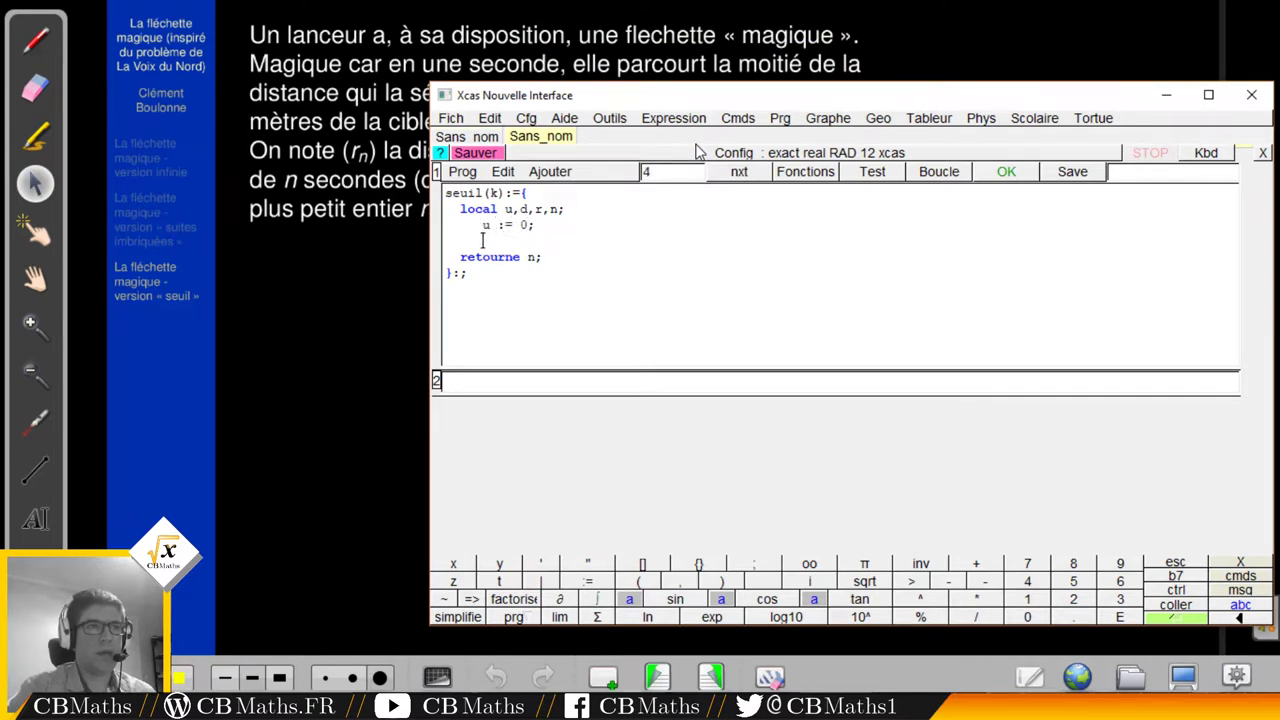
type("d := 0;")
key("Return")
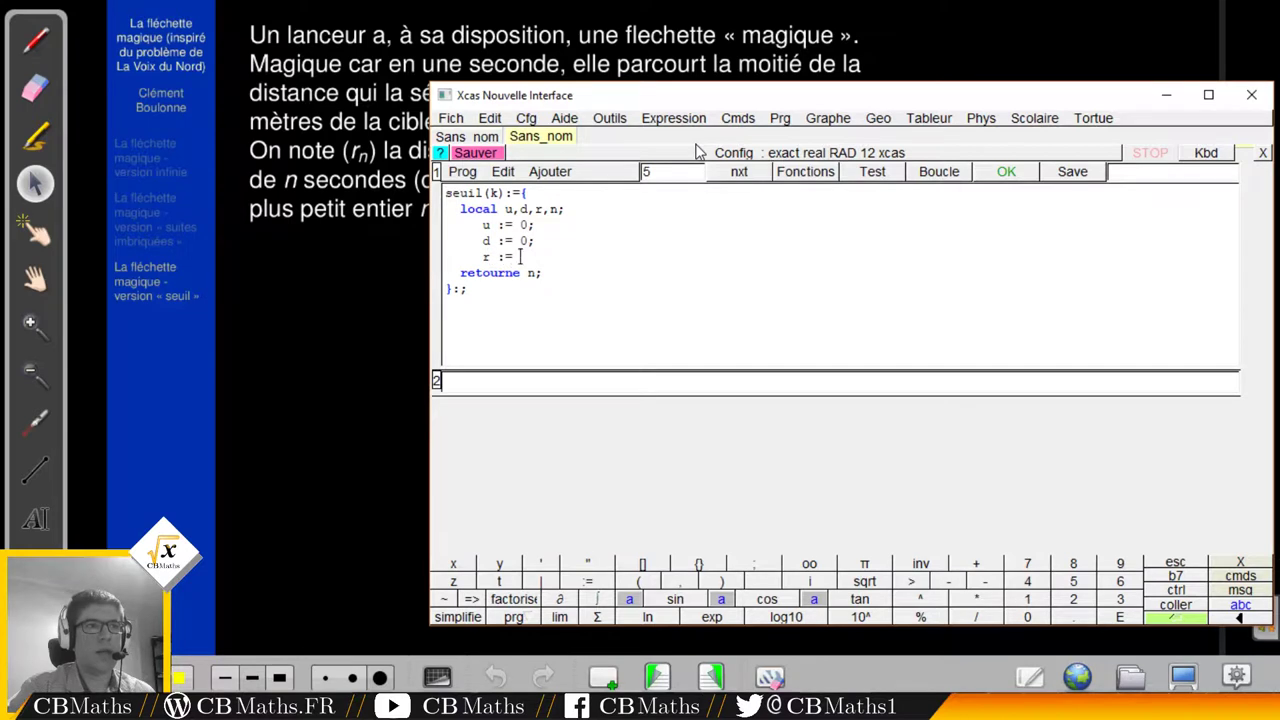
type("r := 128")
key("Return")
type("n := 0;")
key("Return")
Step: Start the loop tantque r < 1/k faire and give it the assignment u := 64*(1/2)^n
type("tantque r < 1/k faire")
key("Return")
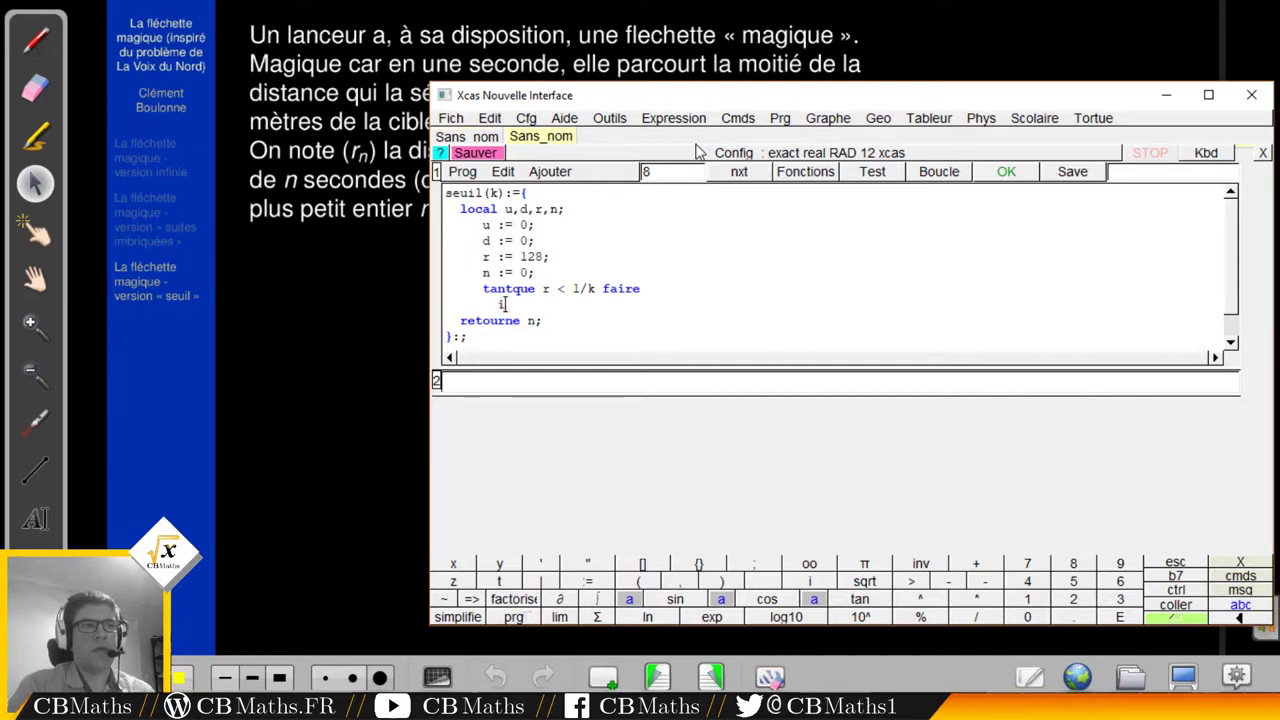
type("u := 64*'")
key("BackSpace")
type("(1/2)^^")
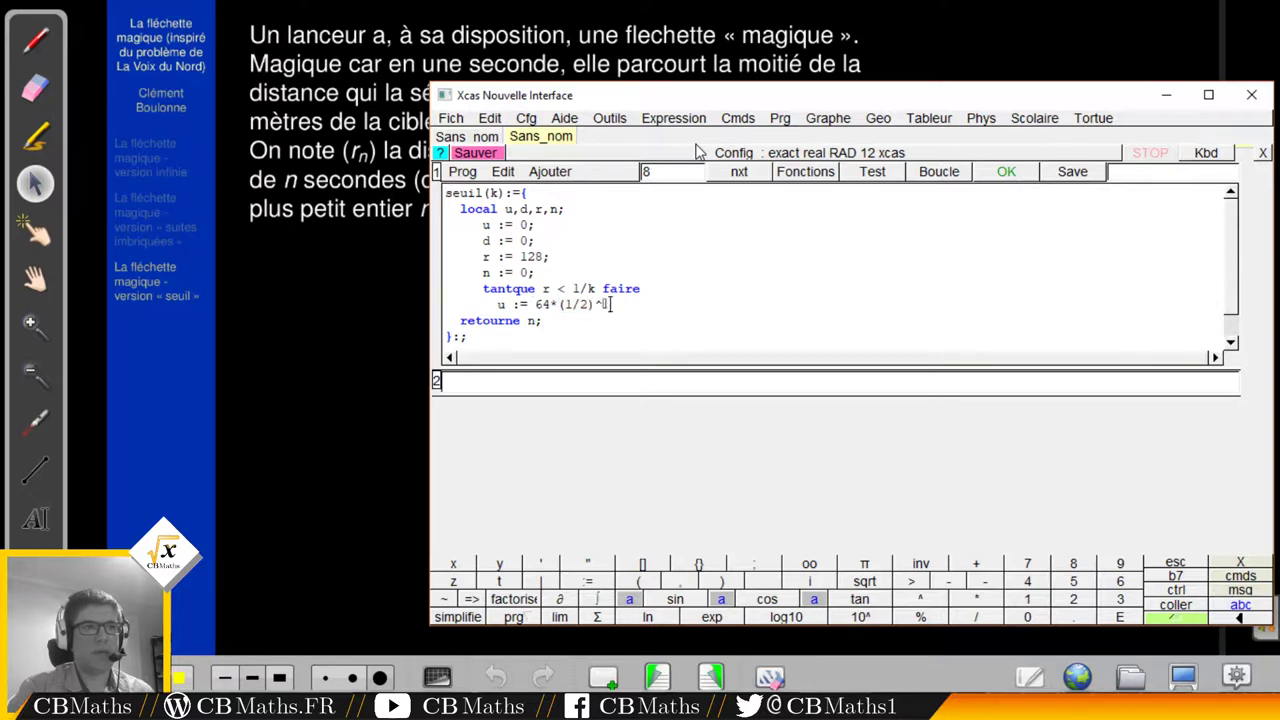
key("BackSpace")
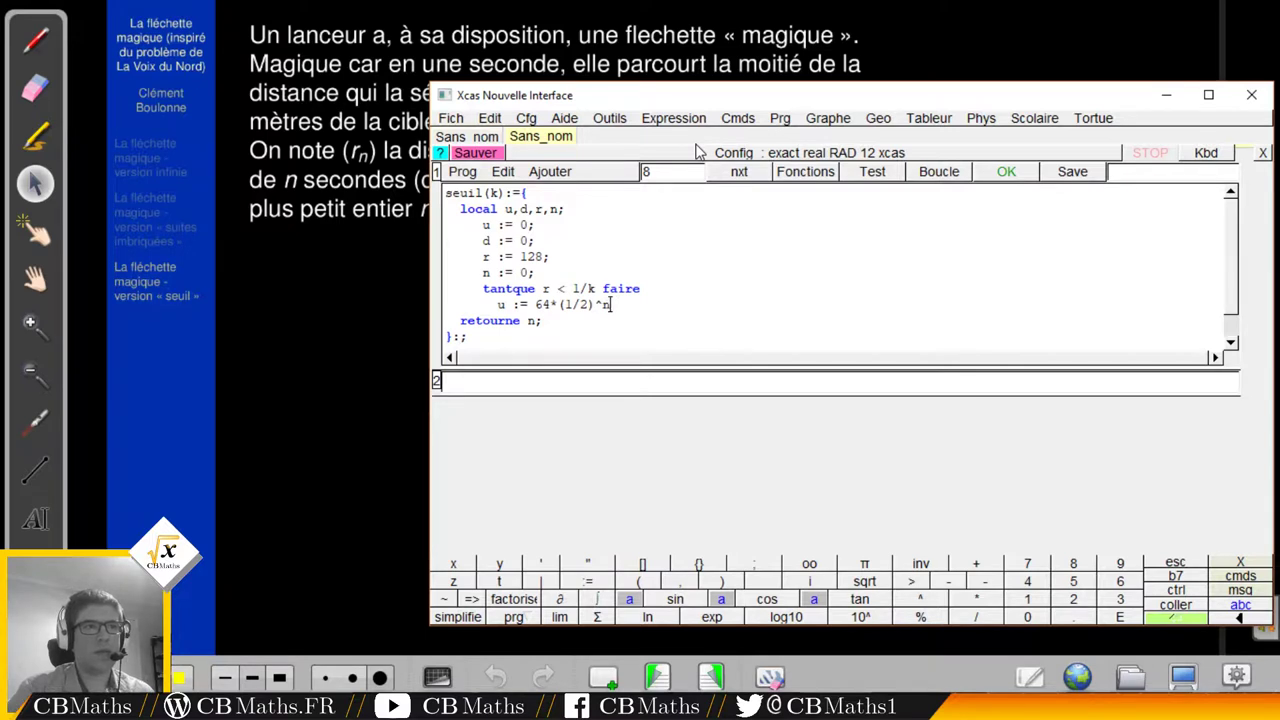
key("Return")
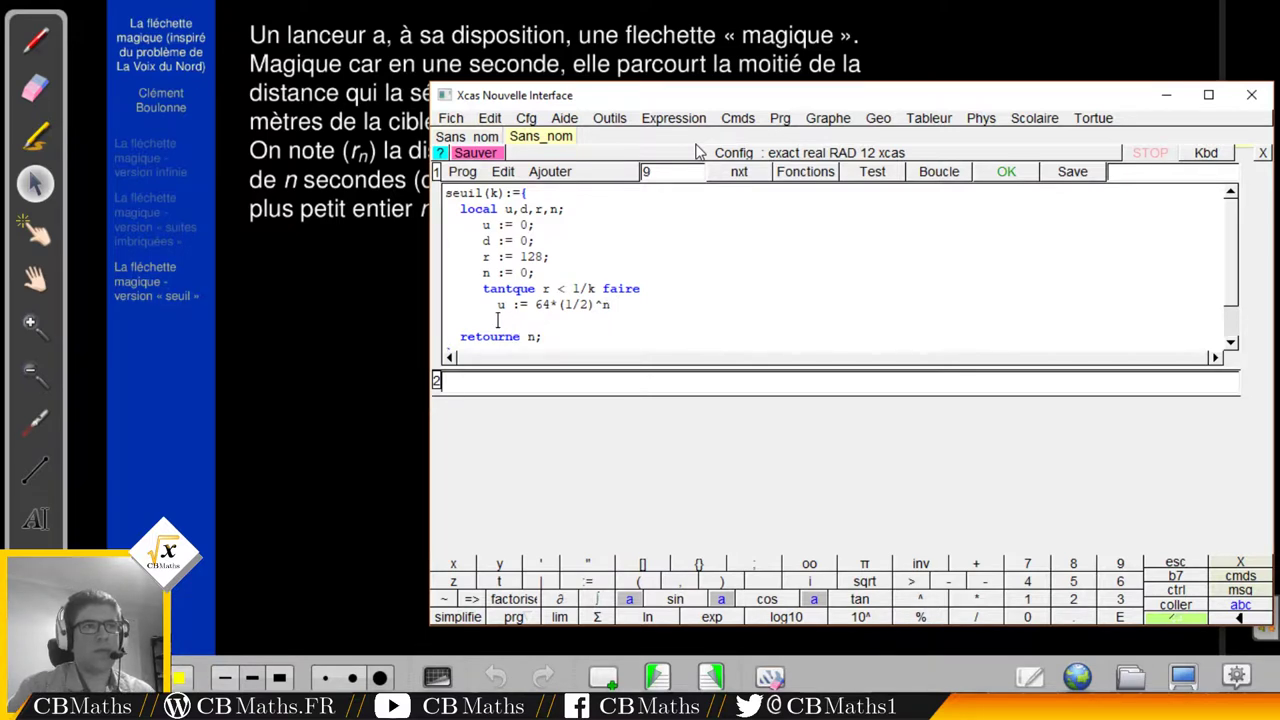
Step: Add d := d+u; to the loop body and end the u assignment line with a semicolon
type(":= ")
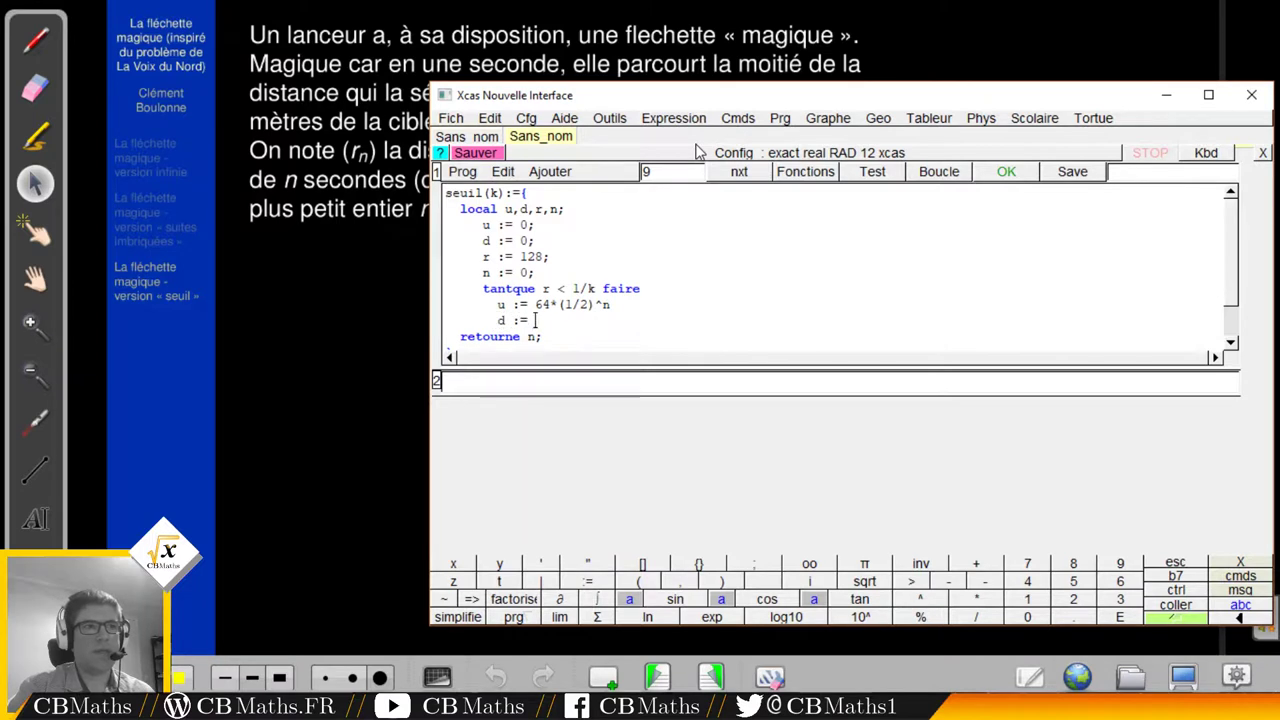
type("d+u;")
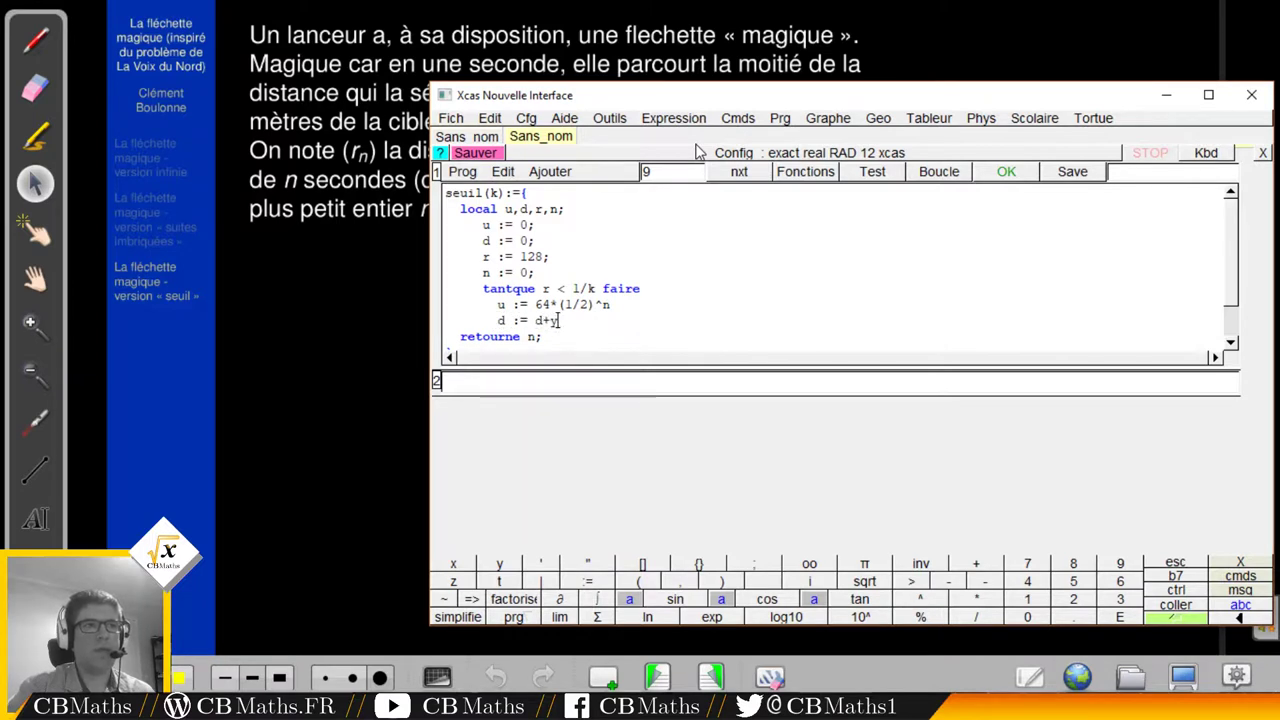
key("Up")
key("Right")
key("Right")
key("Right")
key("Right")
key("Right")
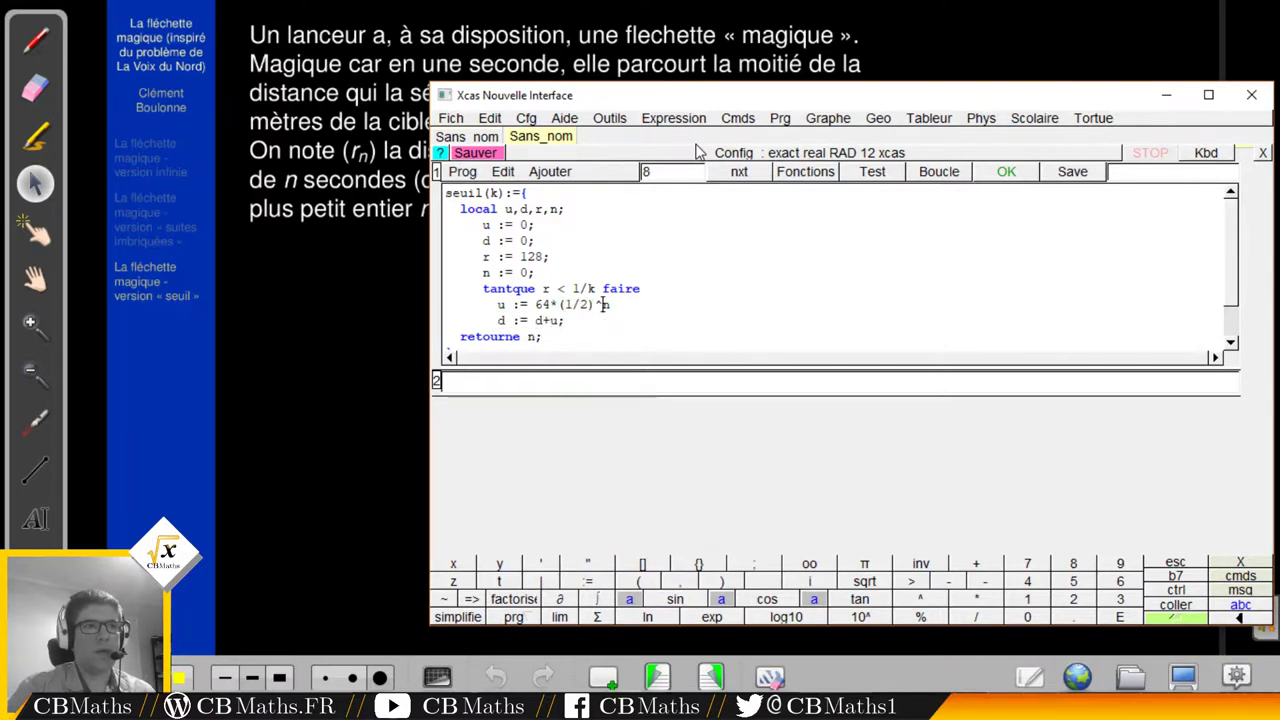
type(";")
key("Down")
key("Down")
key("Up")
key("Up")
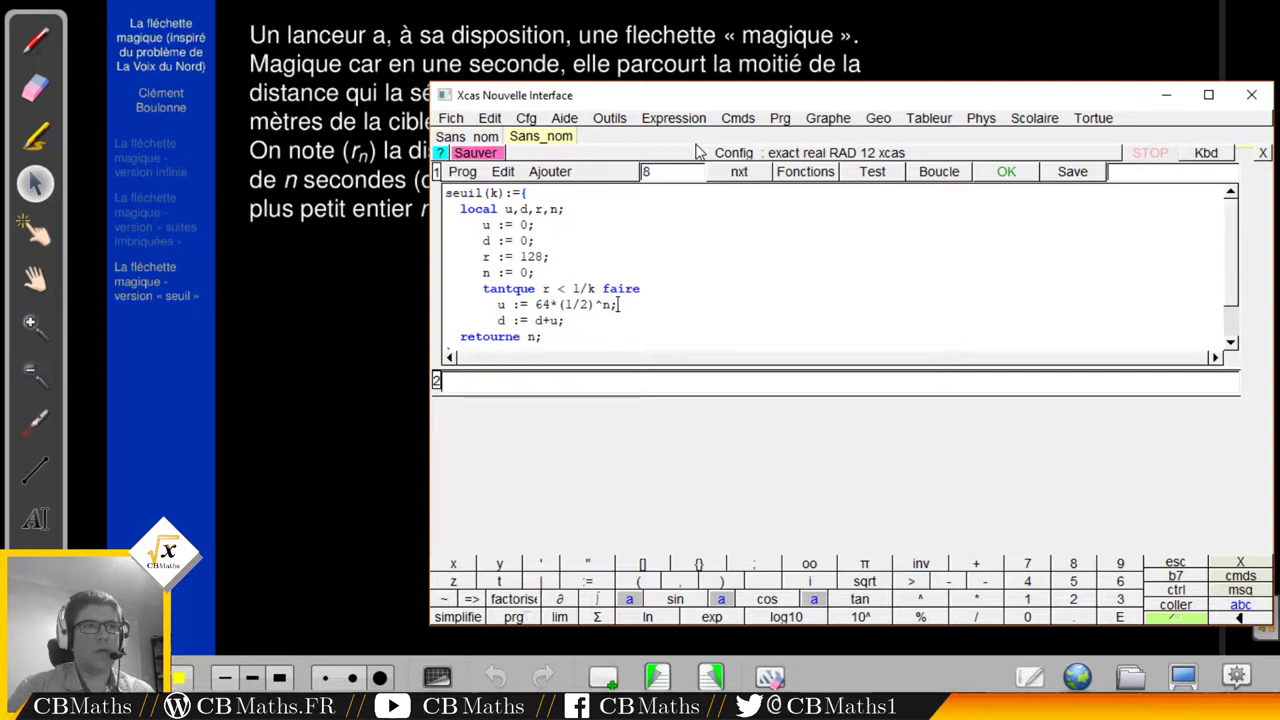
Step: Complete the loop body with r := 128-d; and n := n+1;, closing the loop with ftantque
key("Return")
type("r :")
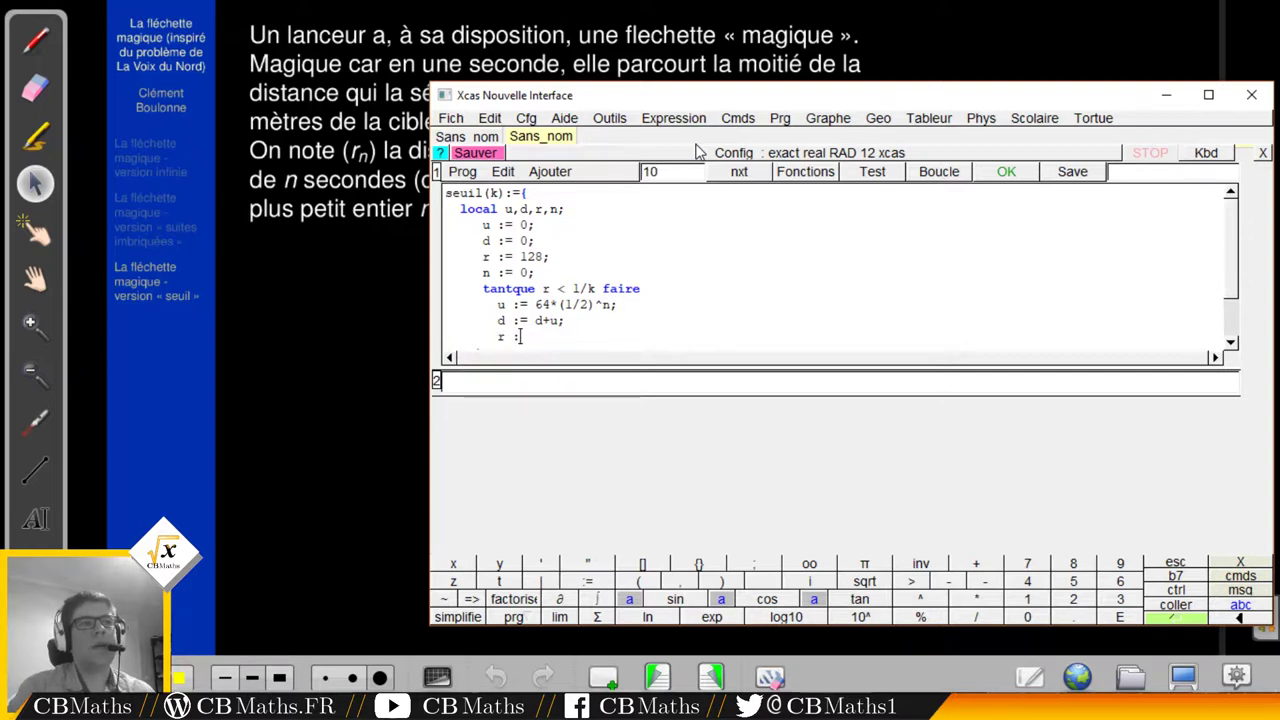
type("= 128-d;")
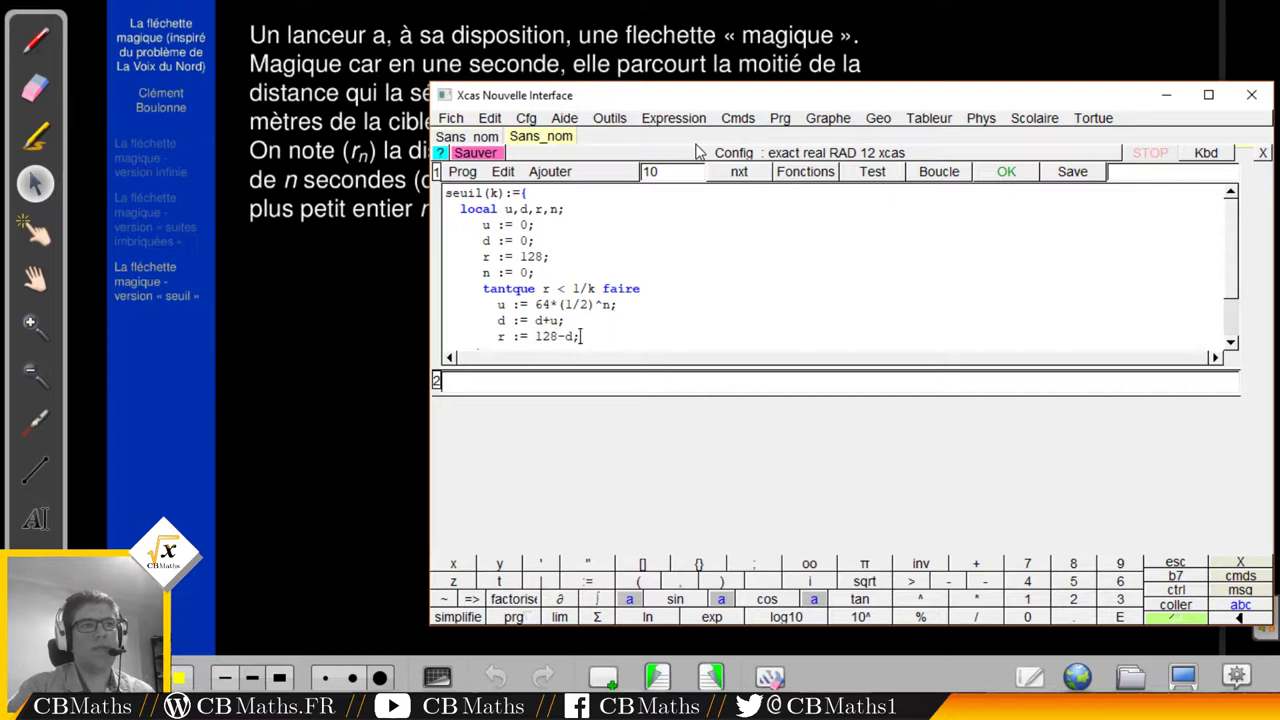
key("Return")
type("n := n+1")
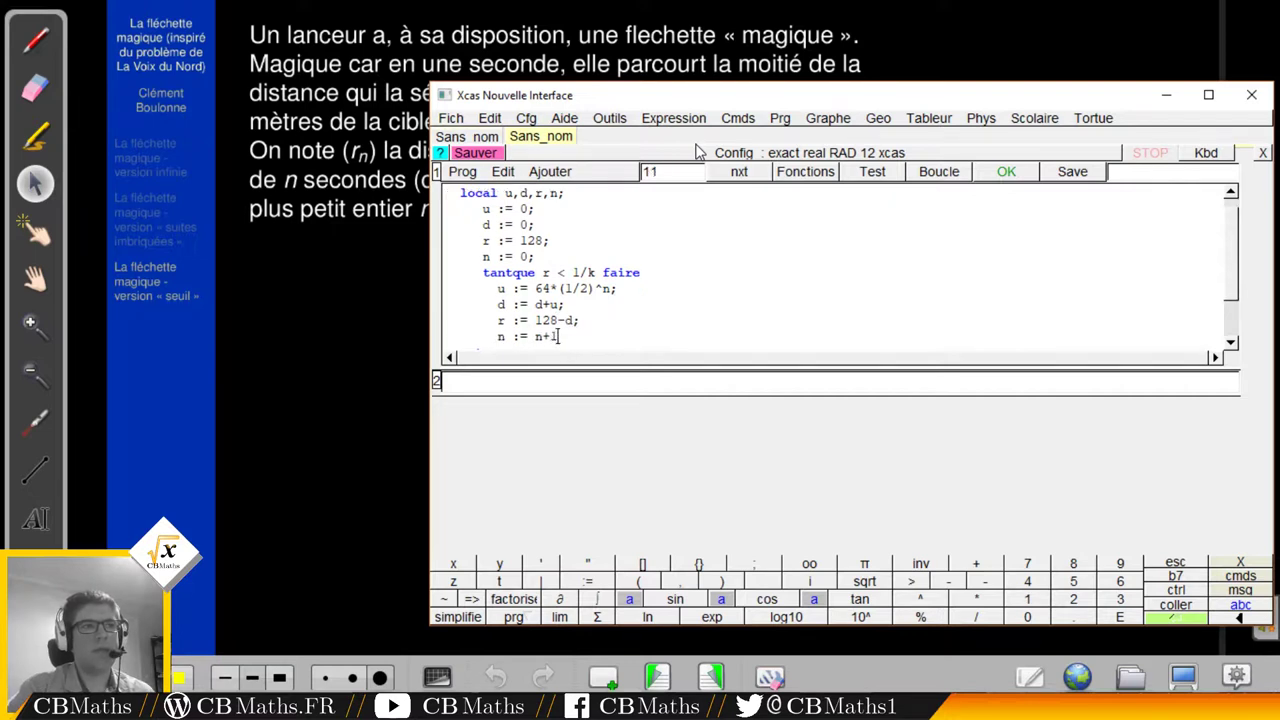
type(";")
key("Return")
key("BackSpace")
key("BackSpace")
type("f(an")
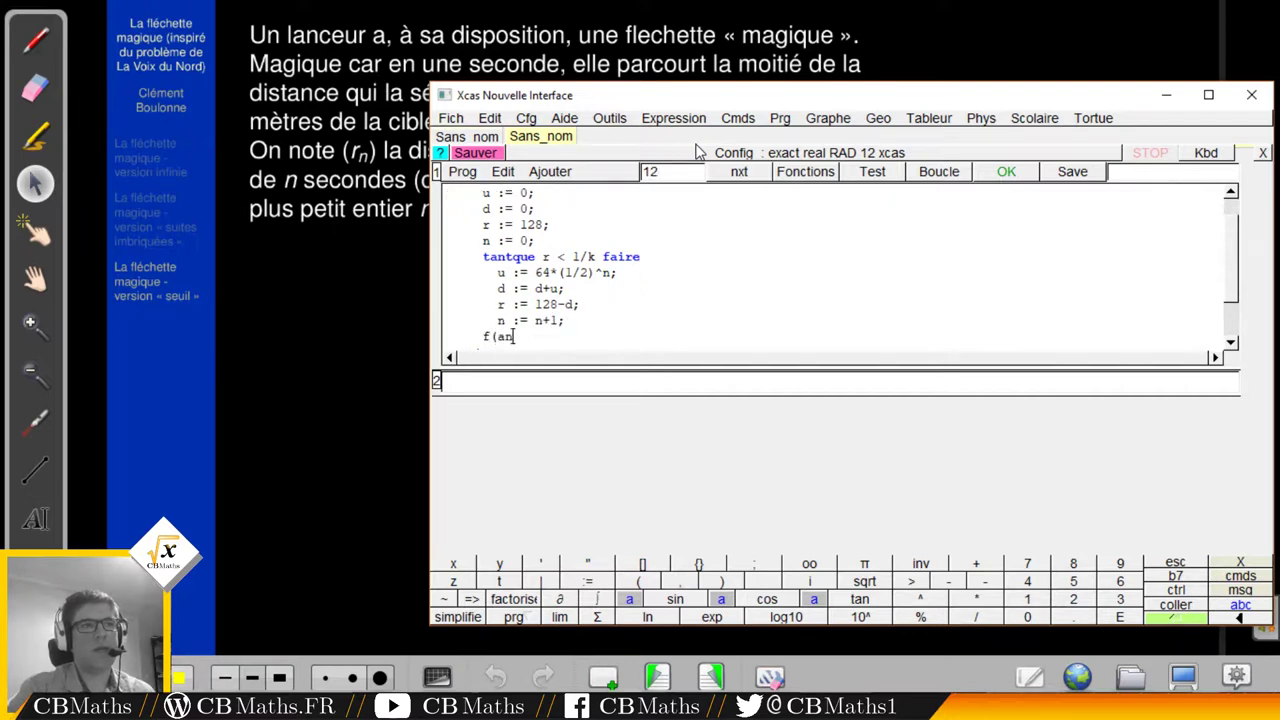
type("tque")
key("Down")
key("Down")
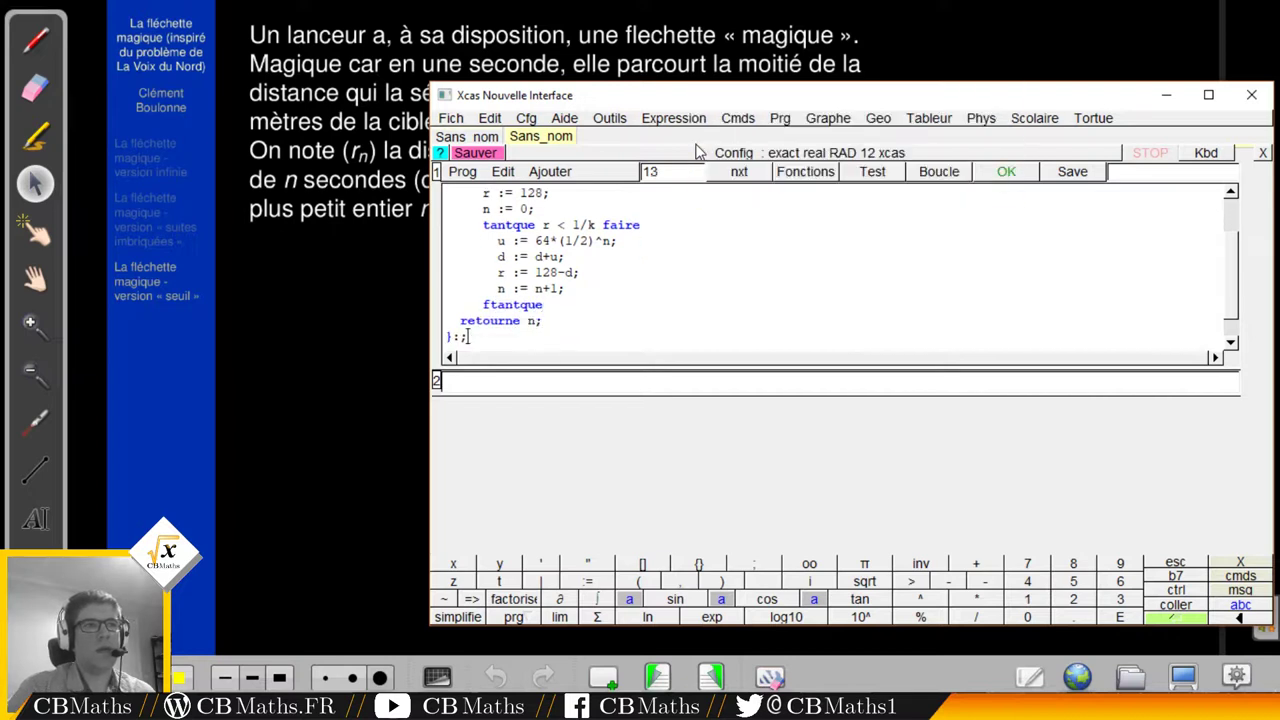
Step: Compile the seuil program and evaluate seuil(4)
key("Return")
left_click(1006, 171)
type("seuil(4)")
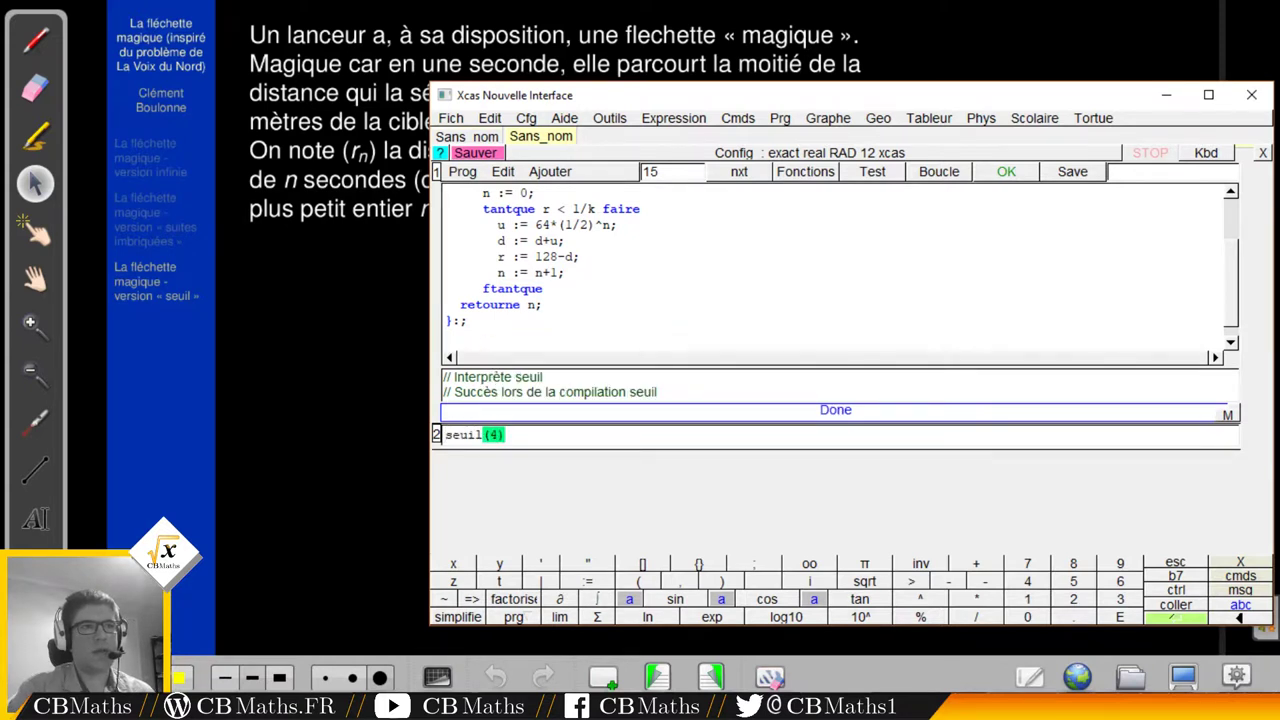
key("Return")
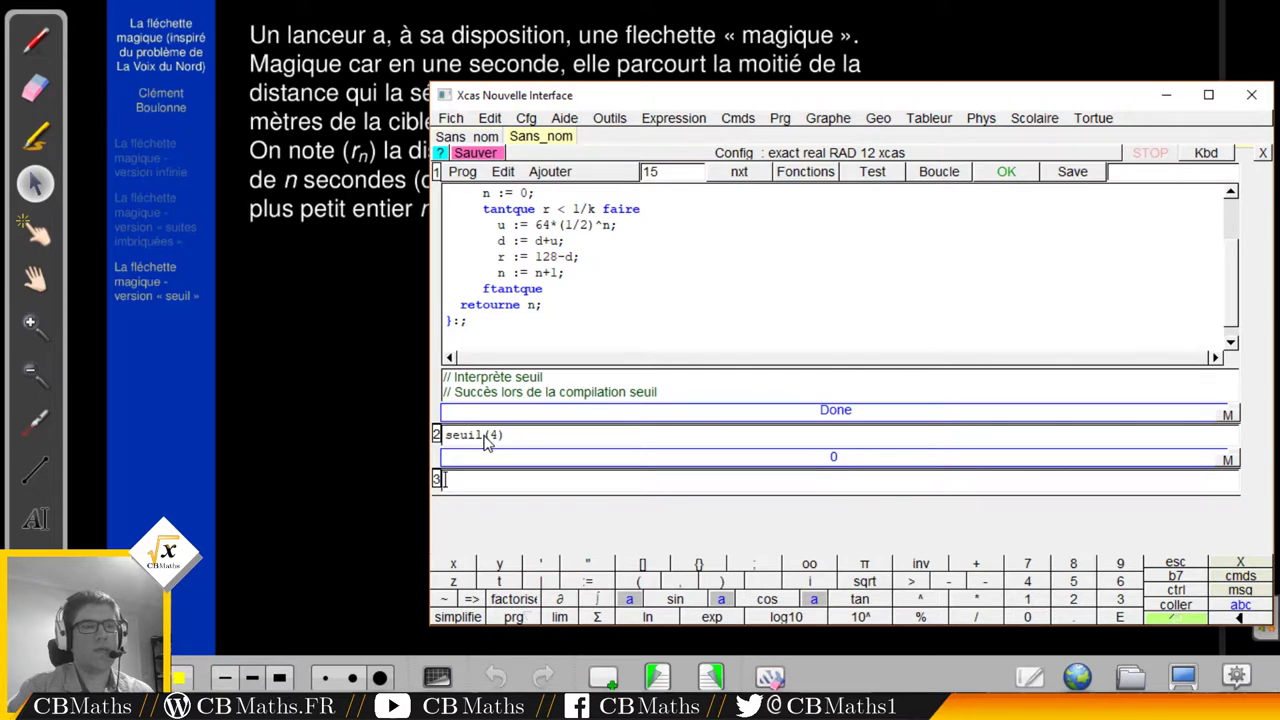
Step: Change the loop condition to r > 1/k, recompile the program and evaluate seuil(4) again
left_click(572, 209)
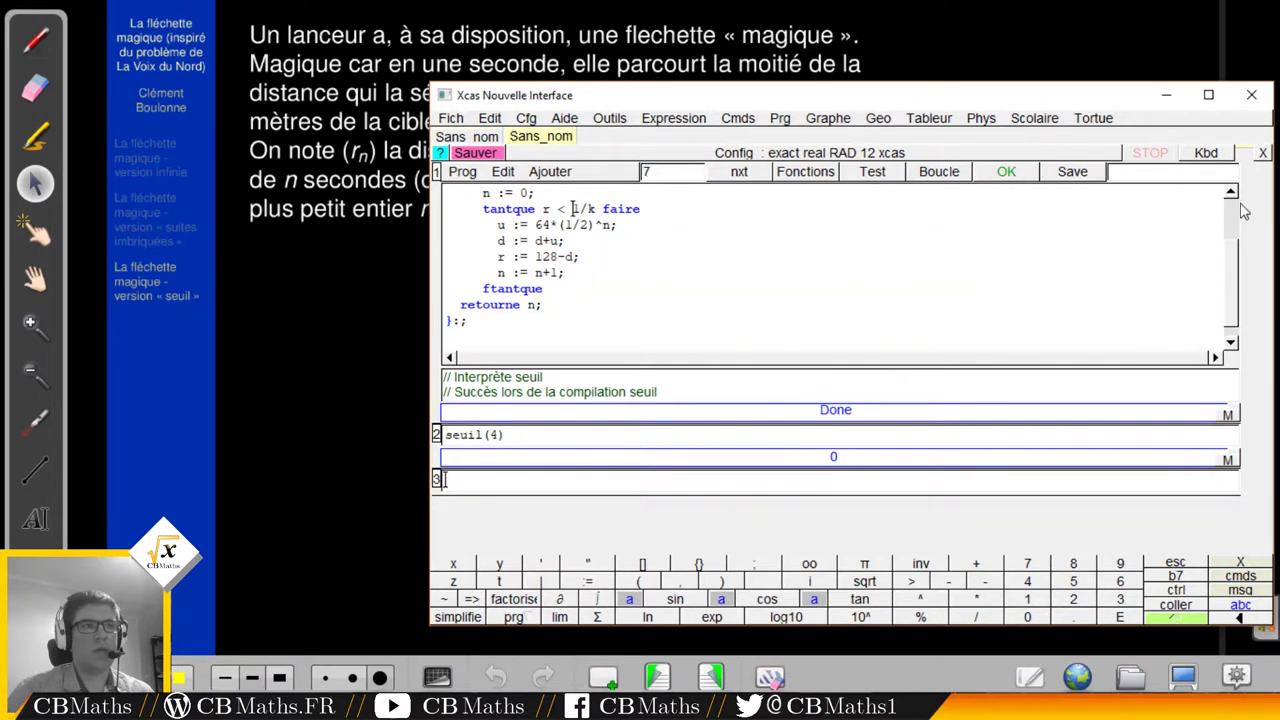
key("Left")
key("BackSpace")
type(">")
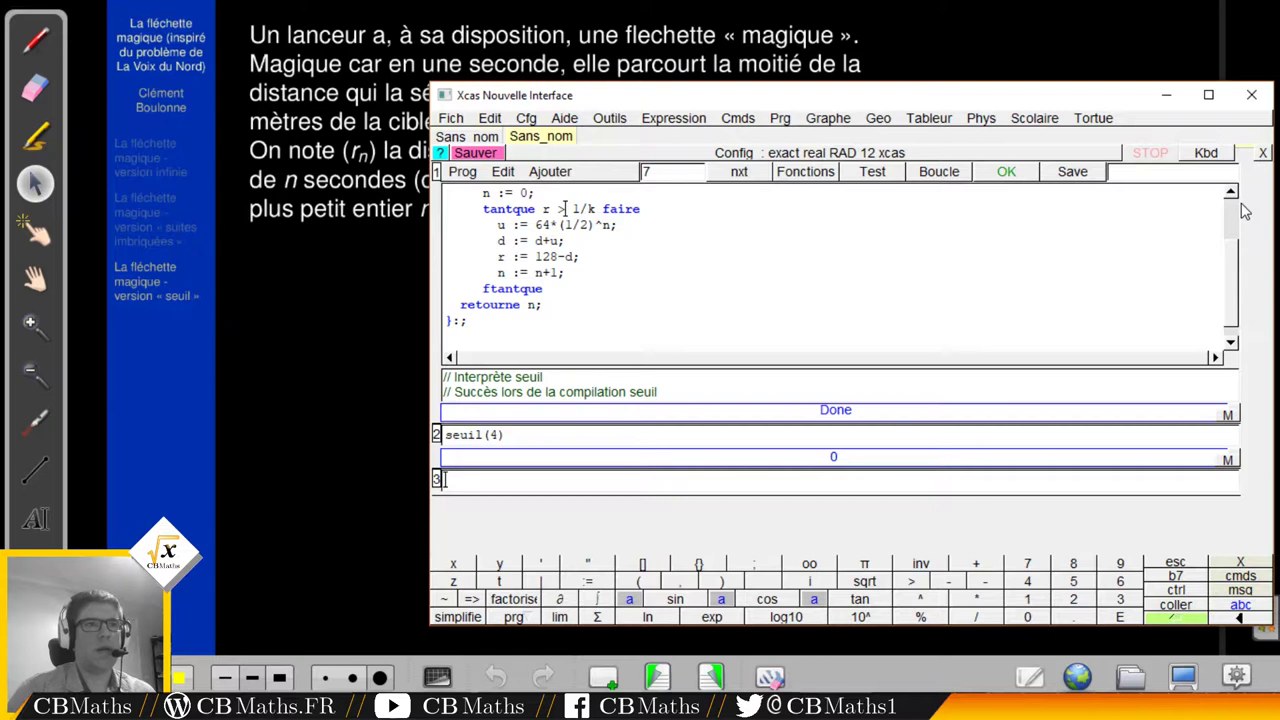
left_click(1006, 171)
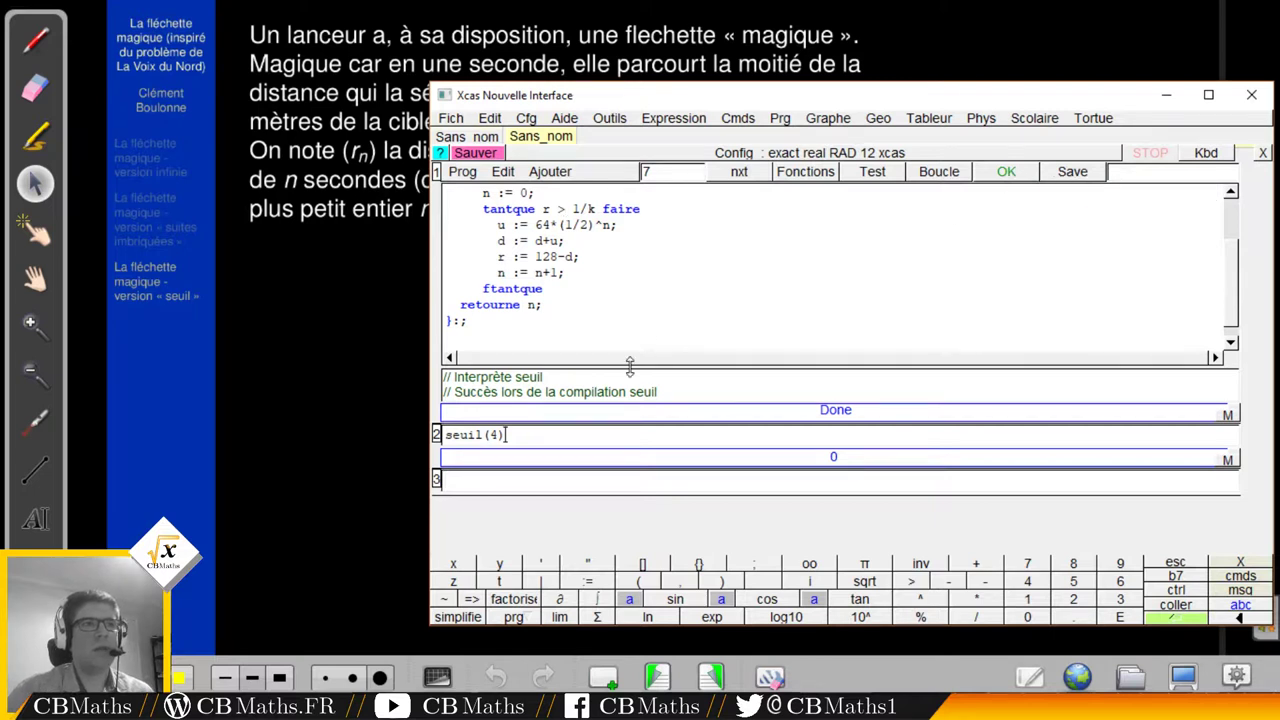
key("Return")
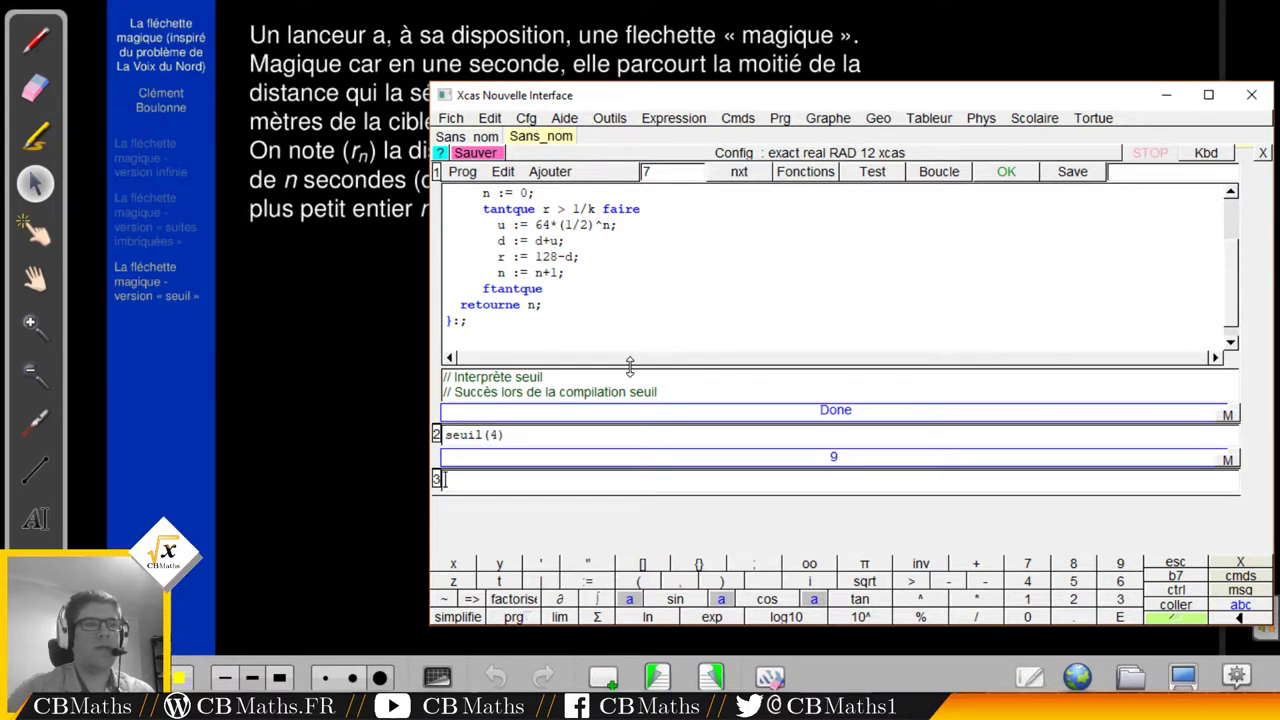